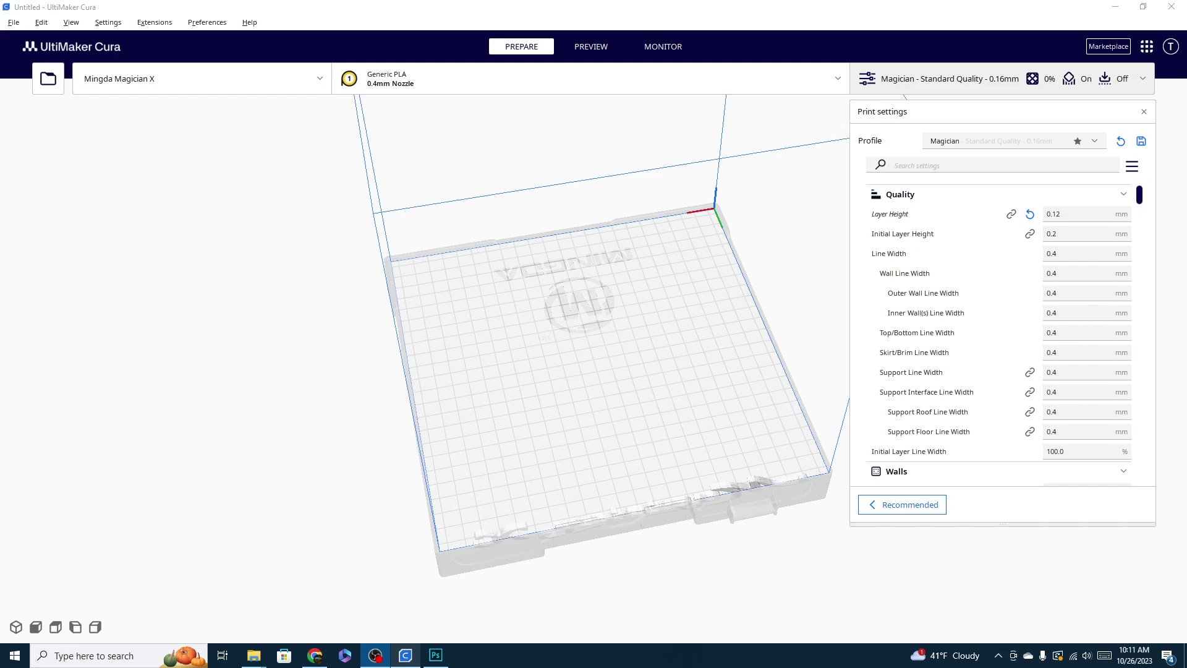
Step: Orbit the camera from top-down to a front view of the empty Magician X build plate
left_click(527, 450)
right_click_drag(528, 451, 1022, 367)
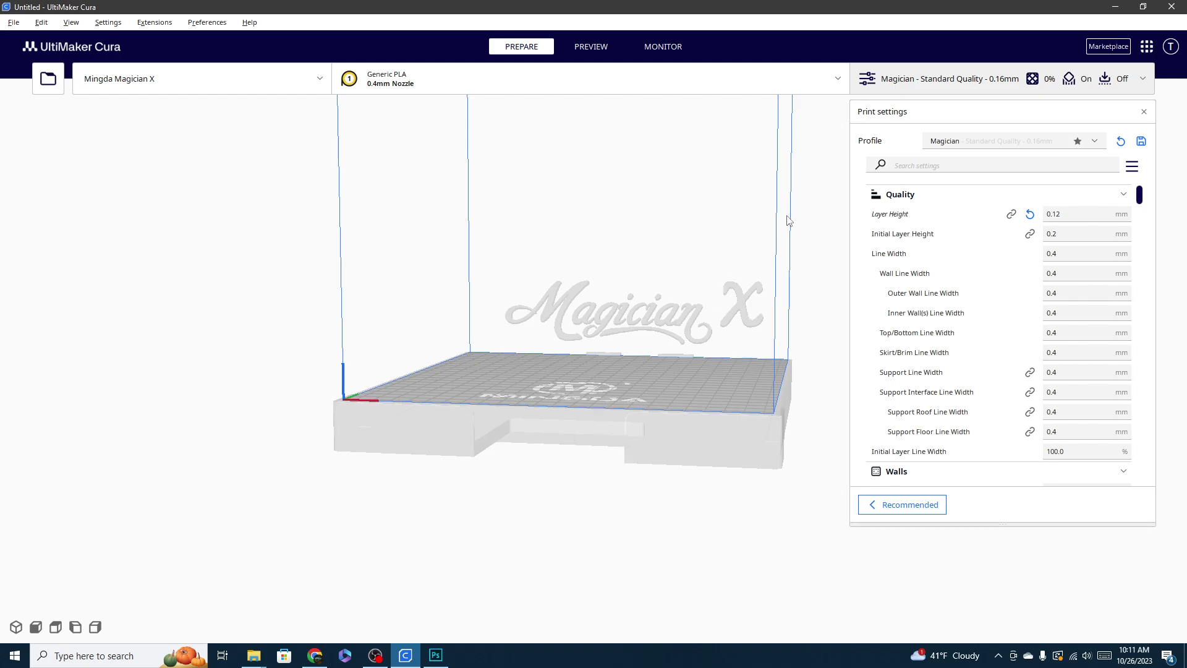
left_click(1107, 47)
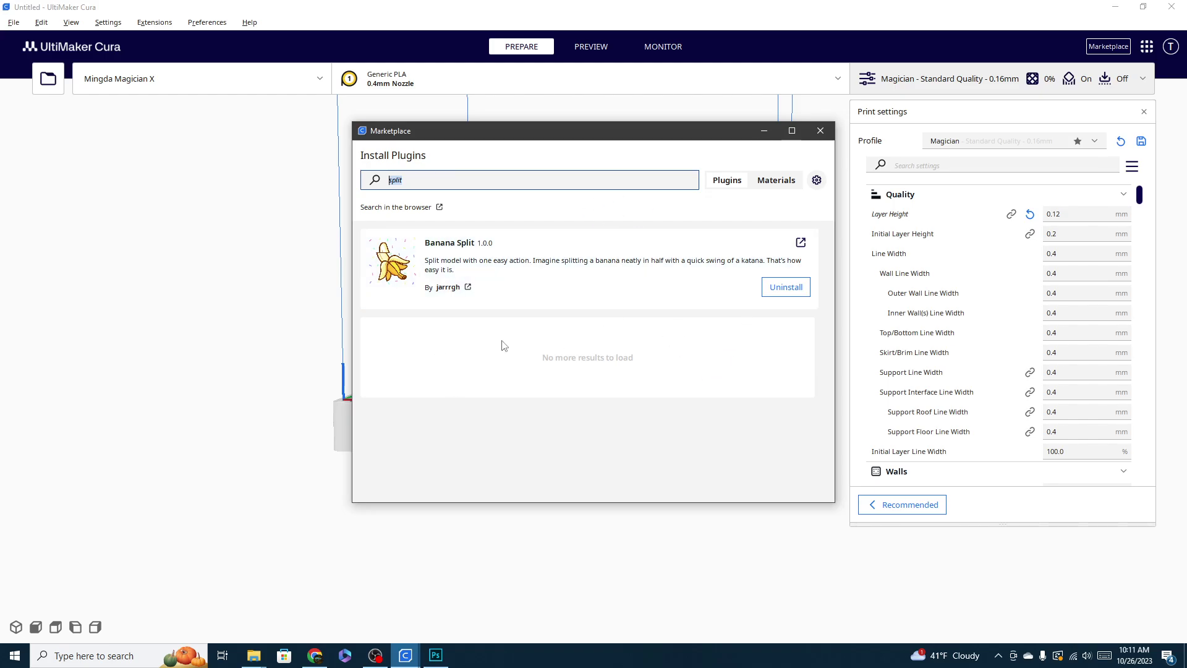
left_click(820, 131)
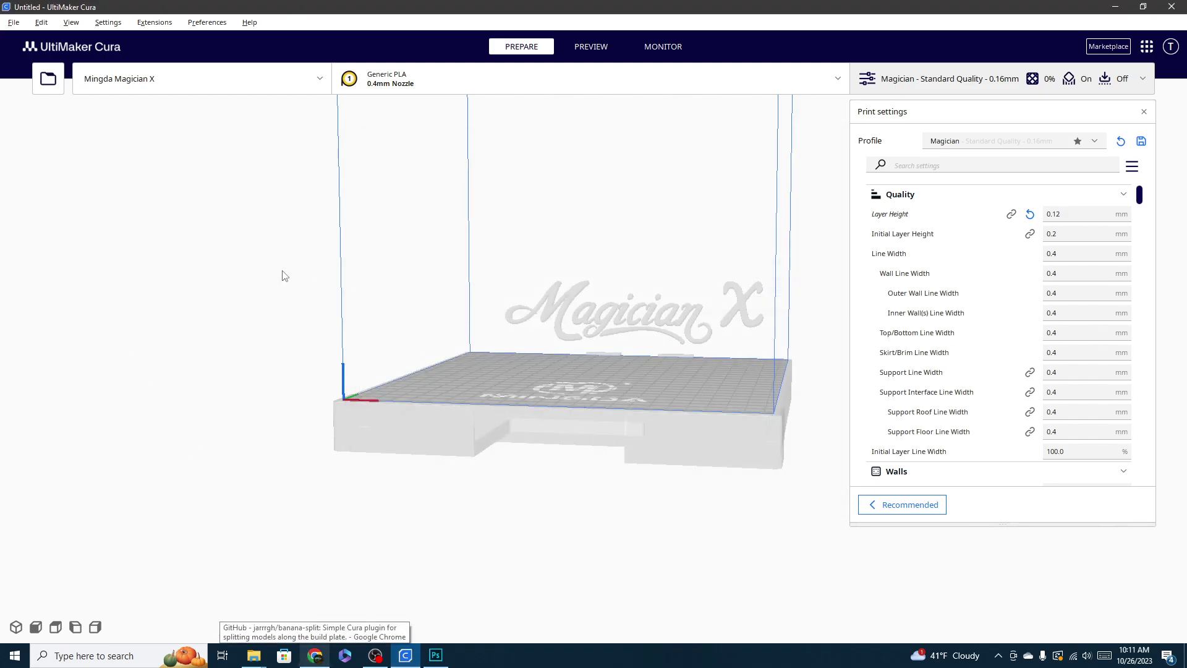
Step: Check the Extensions list, then load pawn.stl onto the build plate and select it
left_click(153, 22)
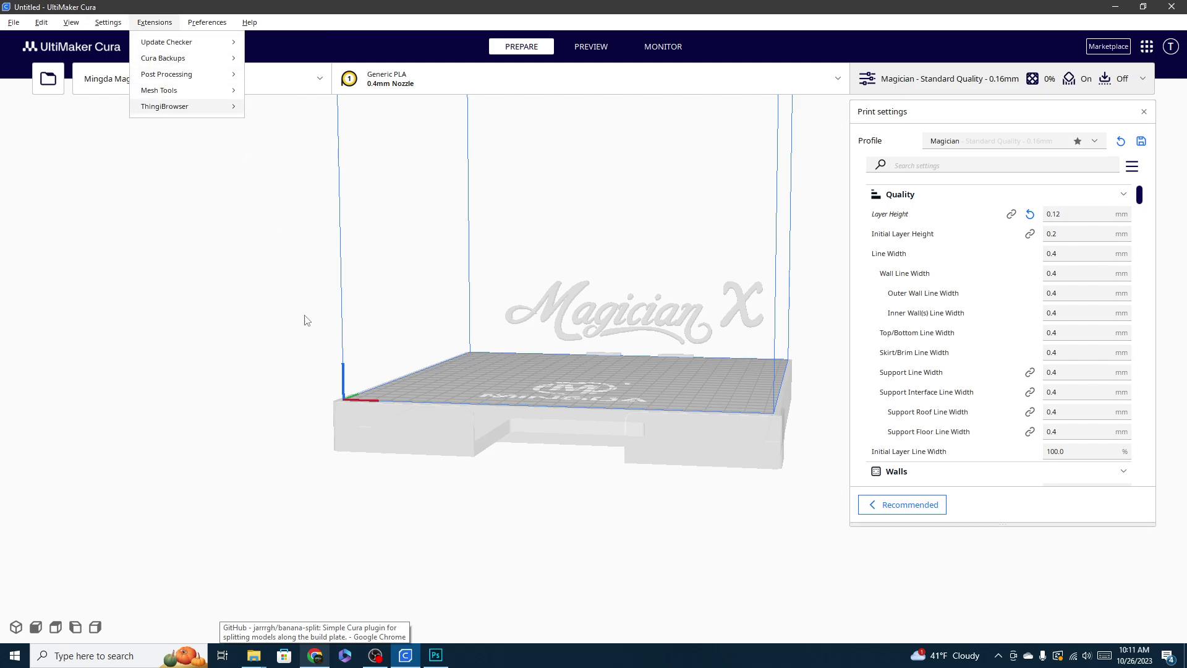
mouse_move(254, 655)
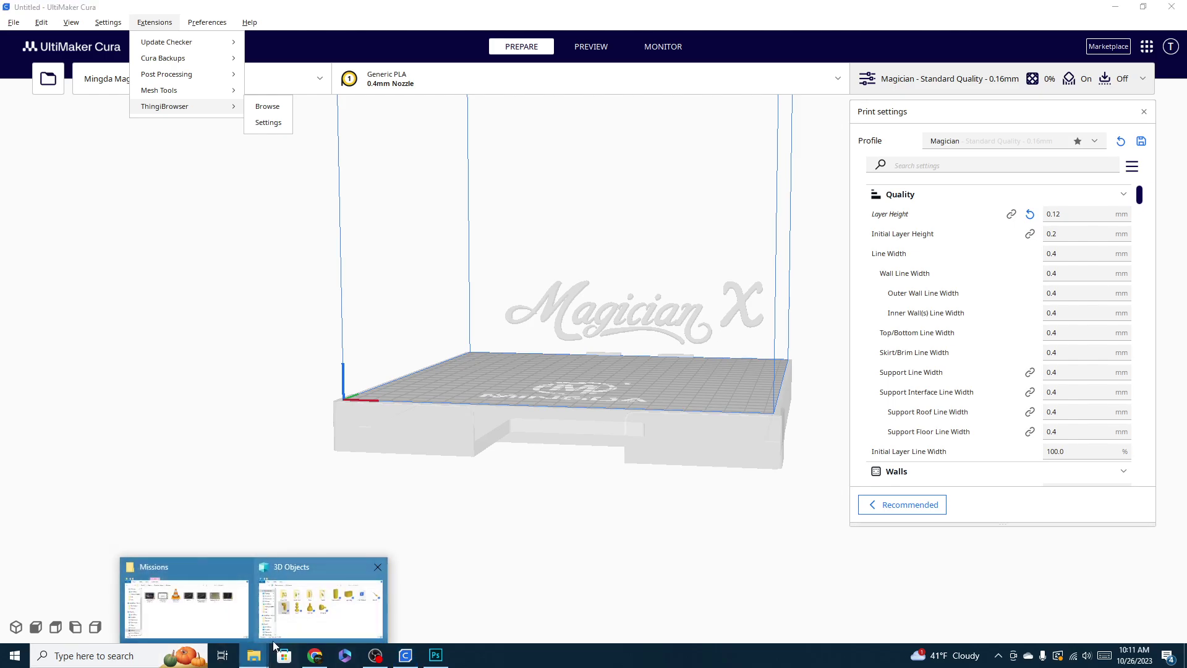
mouse_move(302, 623)
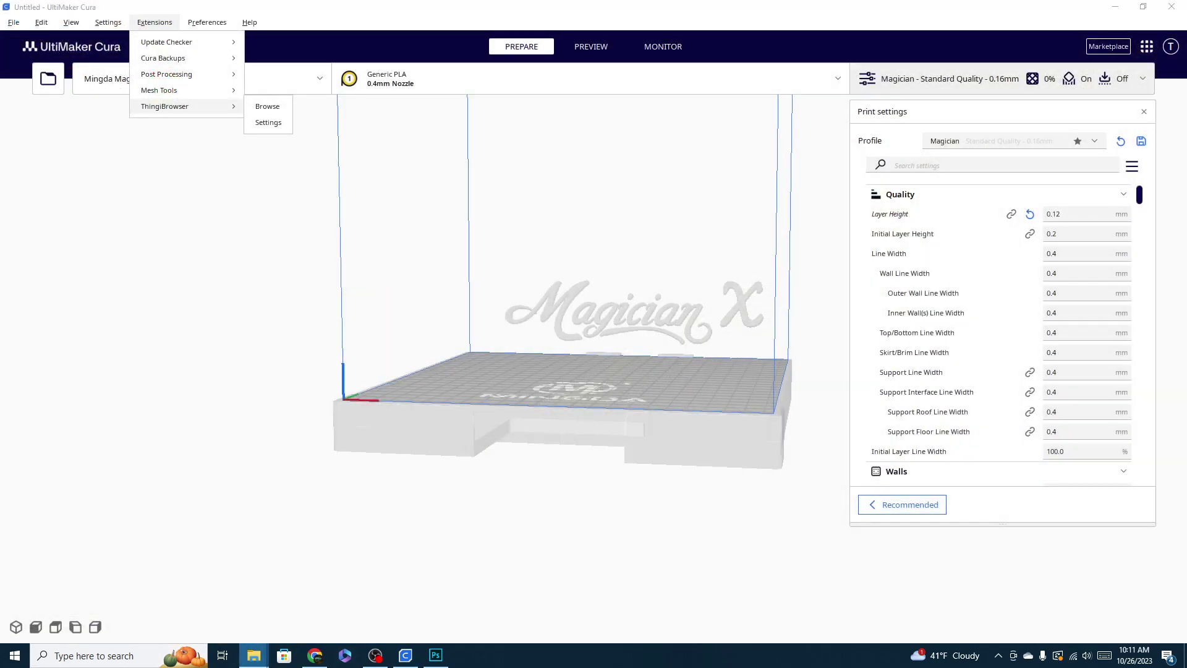
left_click_drag(677, 488, 574, 362)
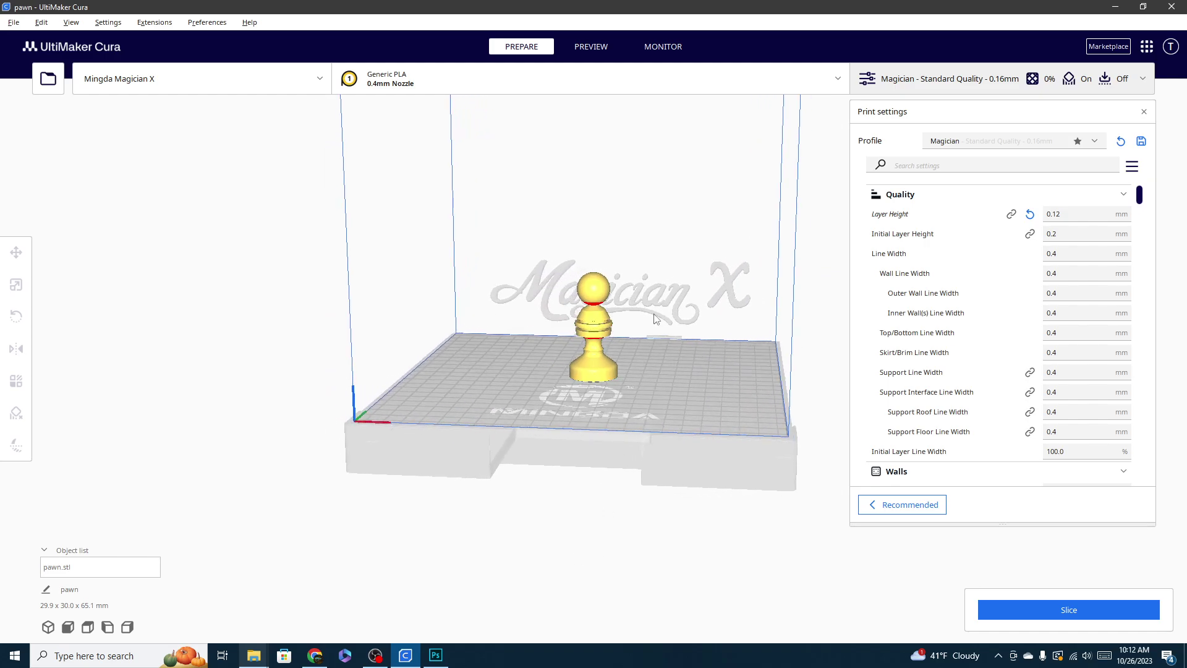
right_click_drag(494, 491, 536, 453)
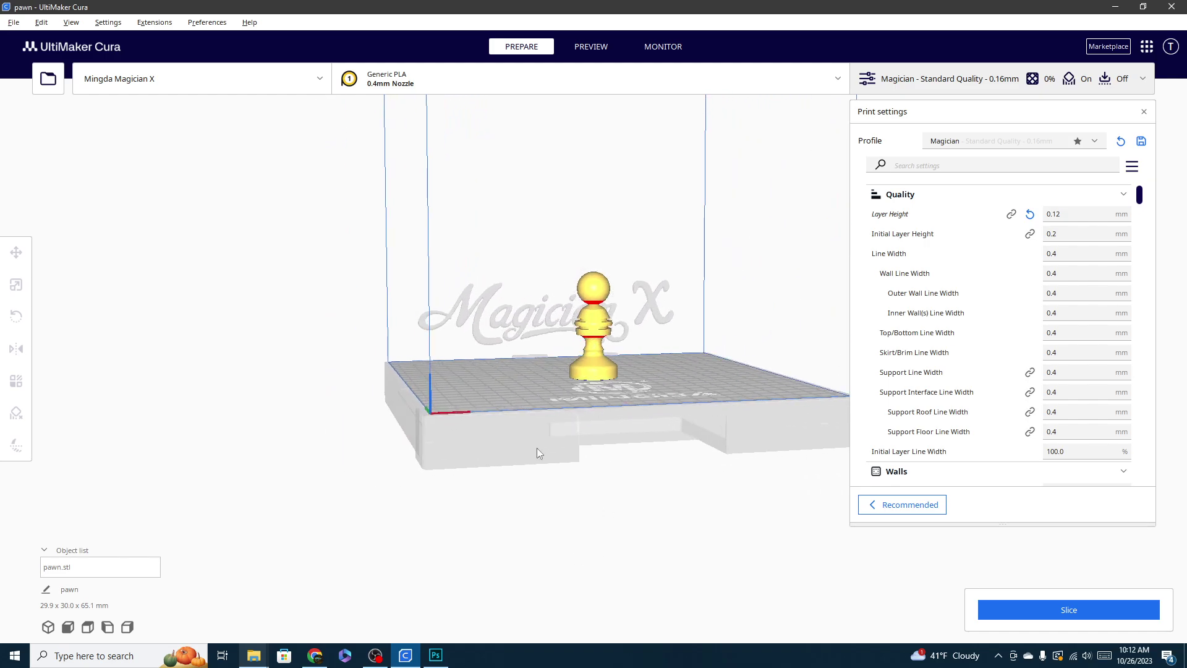
left_click(592, 327)
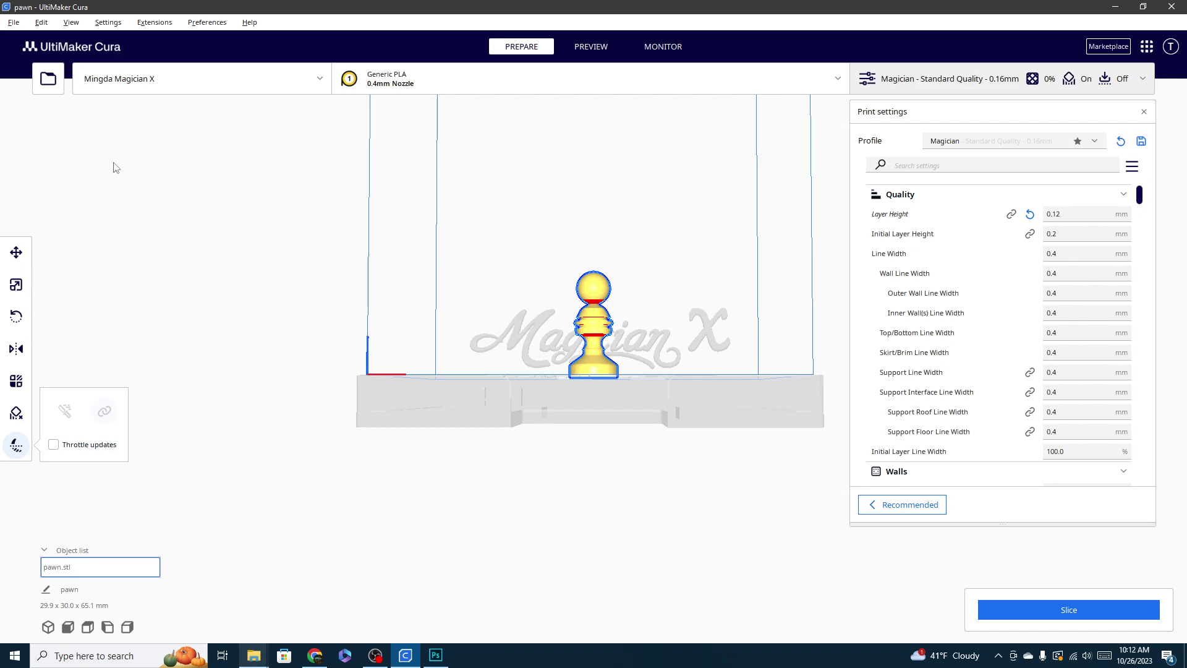
Step: Rotate the pawn 90° onto its side and sink it to Z -13.1893 mm
left_click(17, 317)
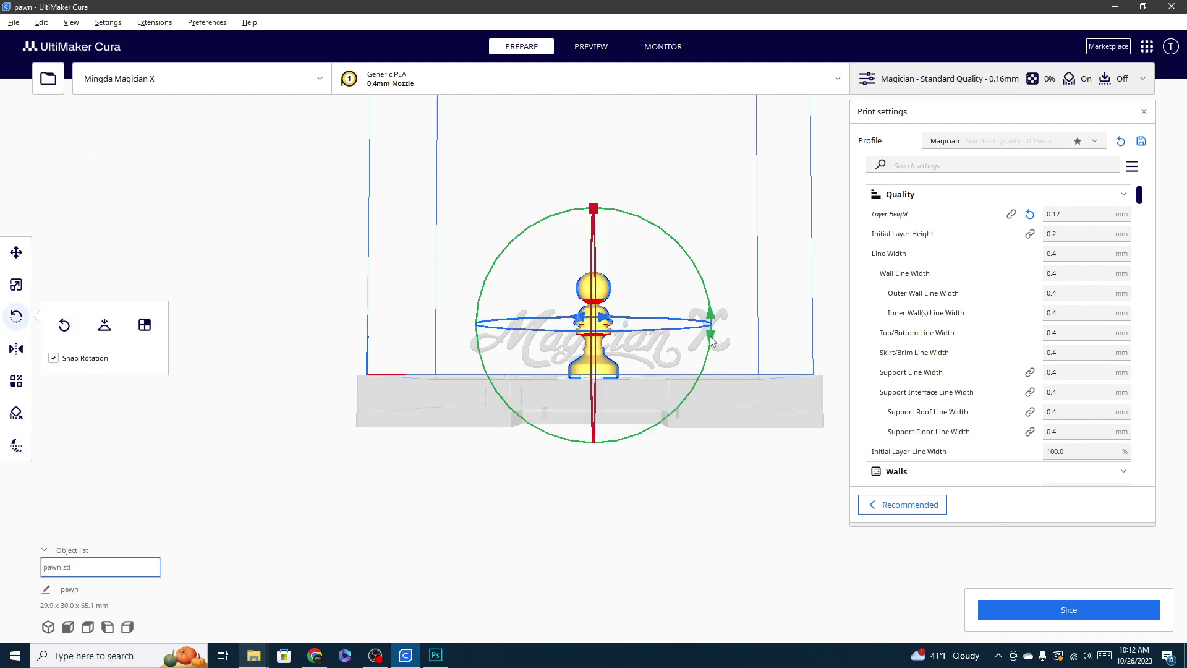
left_click_drag(710, 336, 695, 349)
left_click(16, 252)
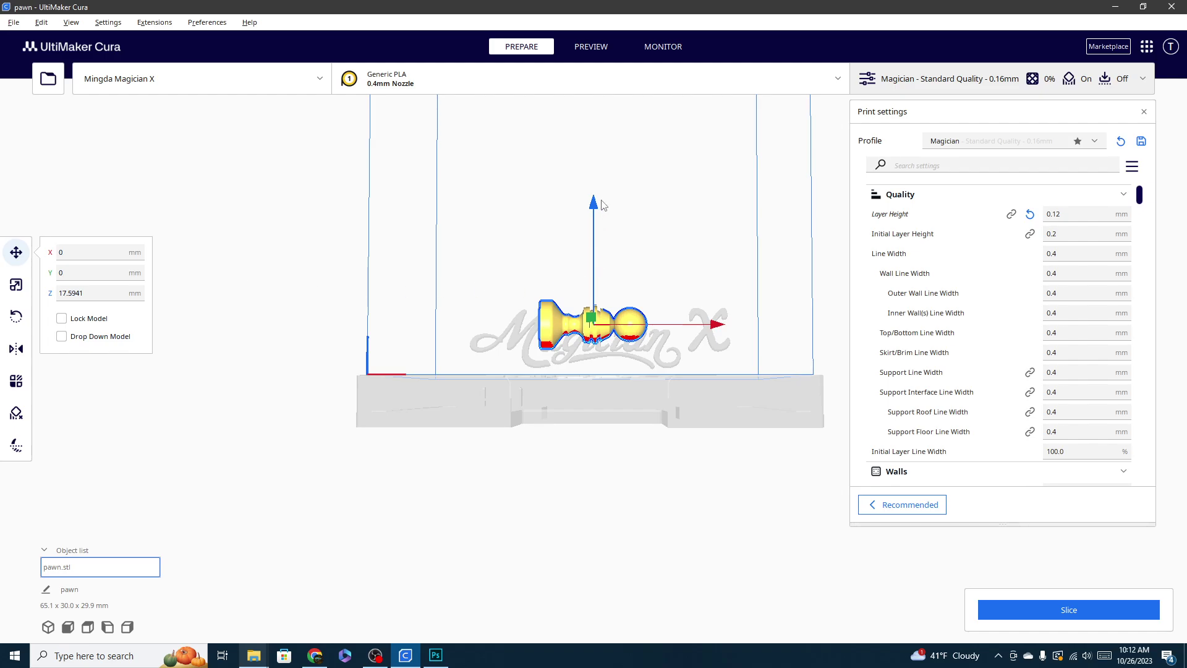
right_click_drag(635, 212, 638, 267)
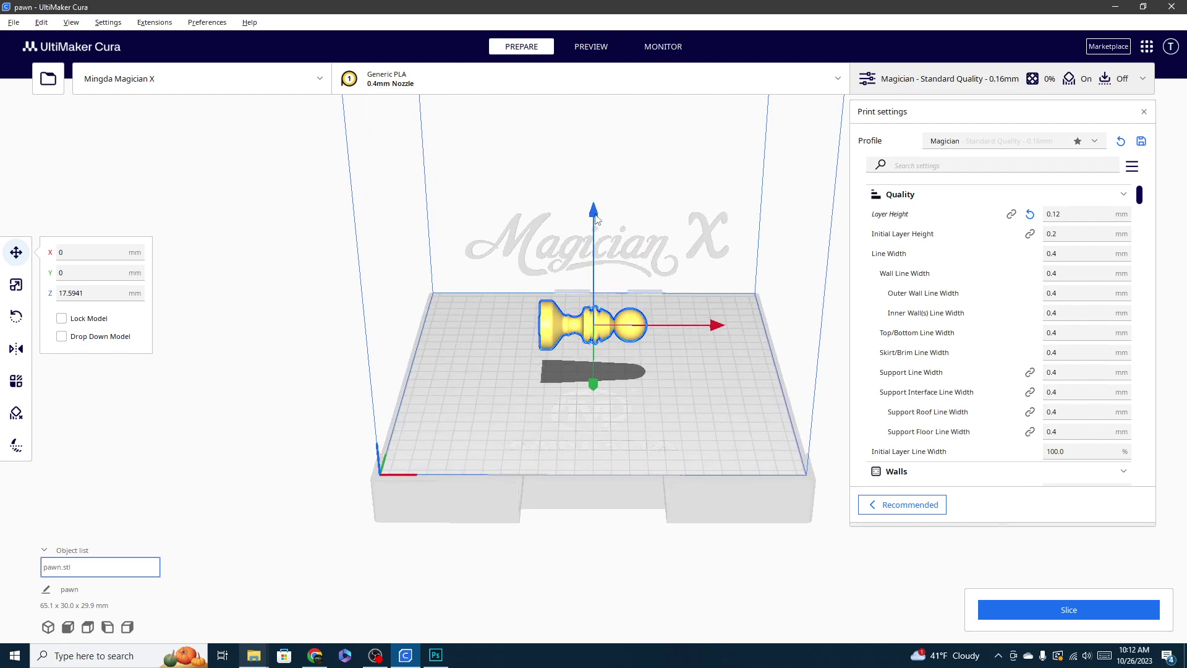
left_click_drag(595, 218, 604, 270)
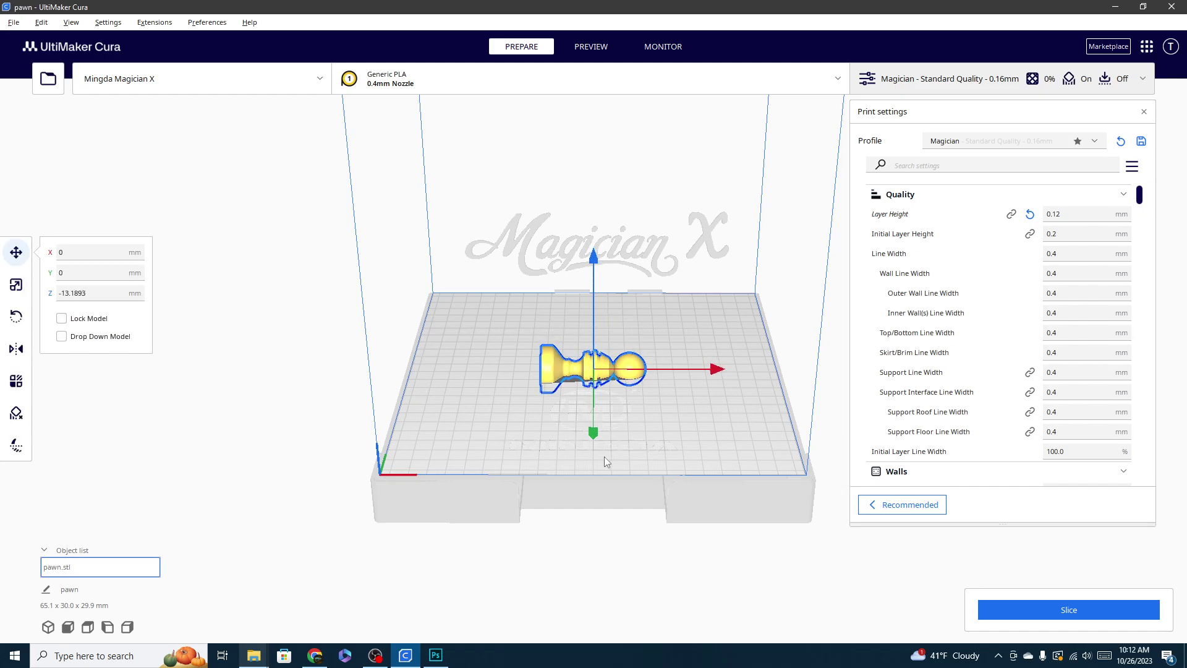
right_click_drag(603, 456, 590, 351)
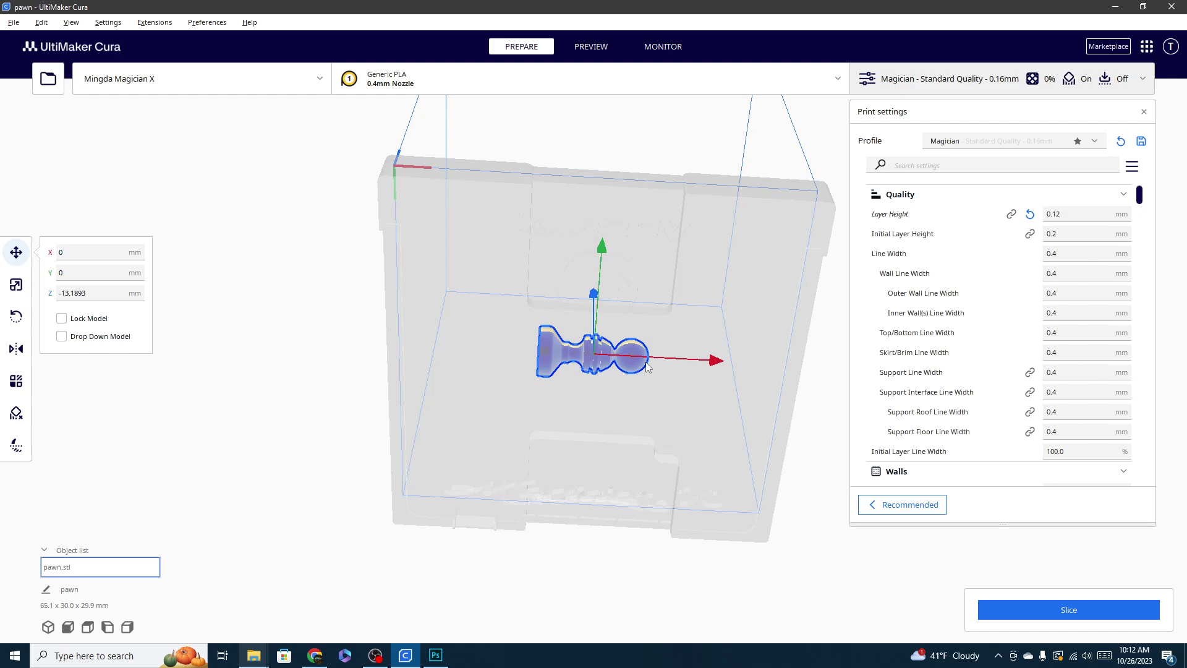
right_click_drag(631, 193, 595, 328)
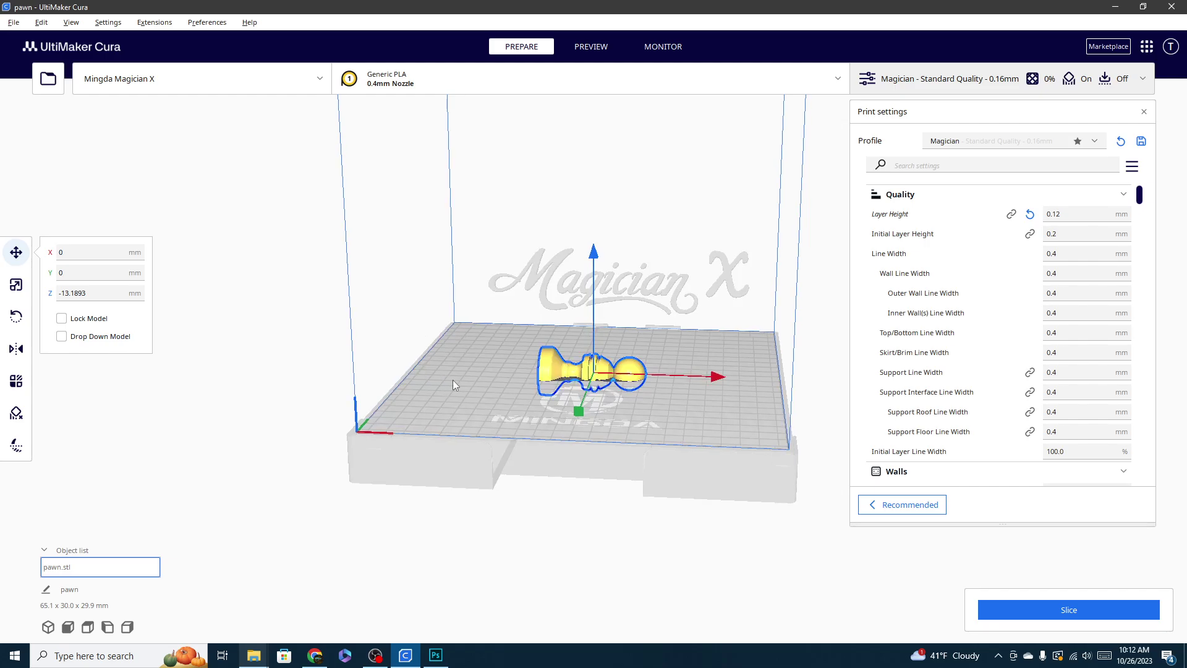
Step: Split the pawn at the build plate with Banana Split, then select the right-hand piece
left_click(23, 454)
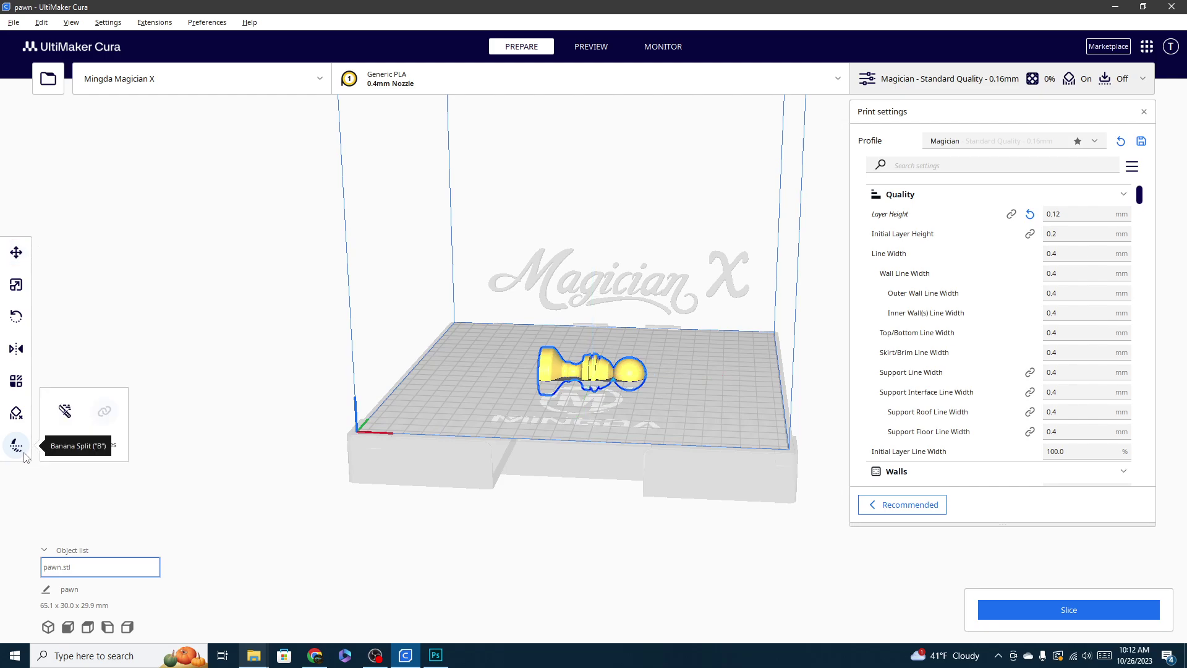
left_click(65, 411)
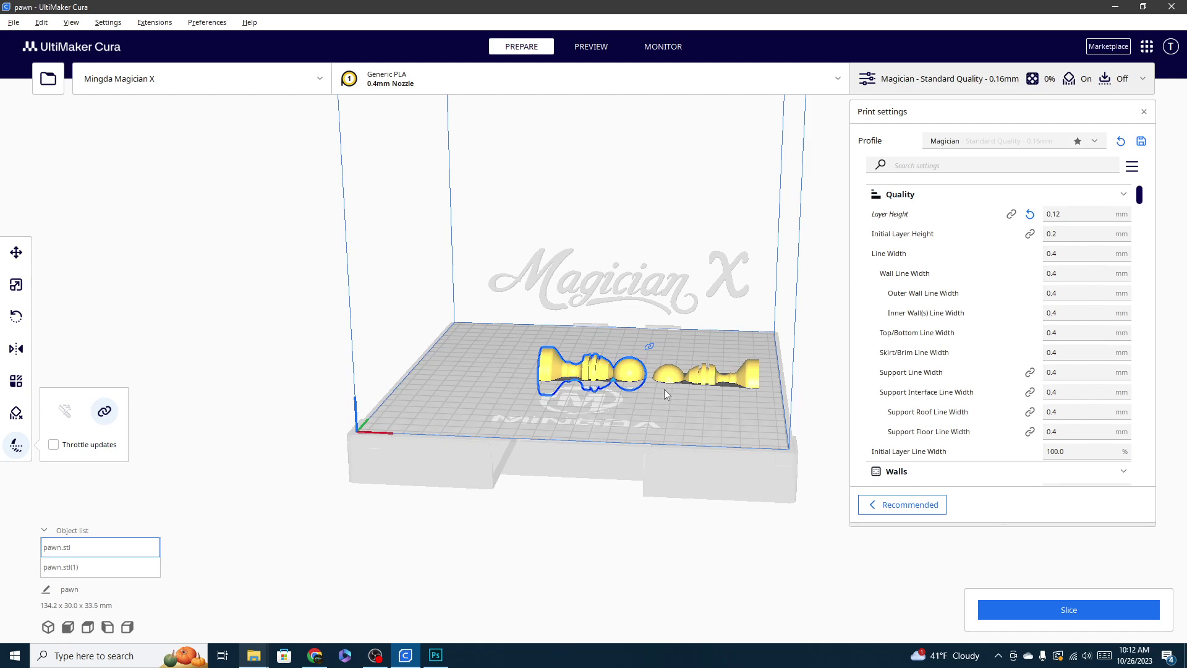
left_click(648, 429)
right_click_drag(536, 395, 565, 400)
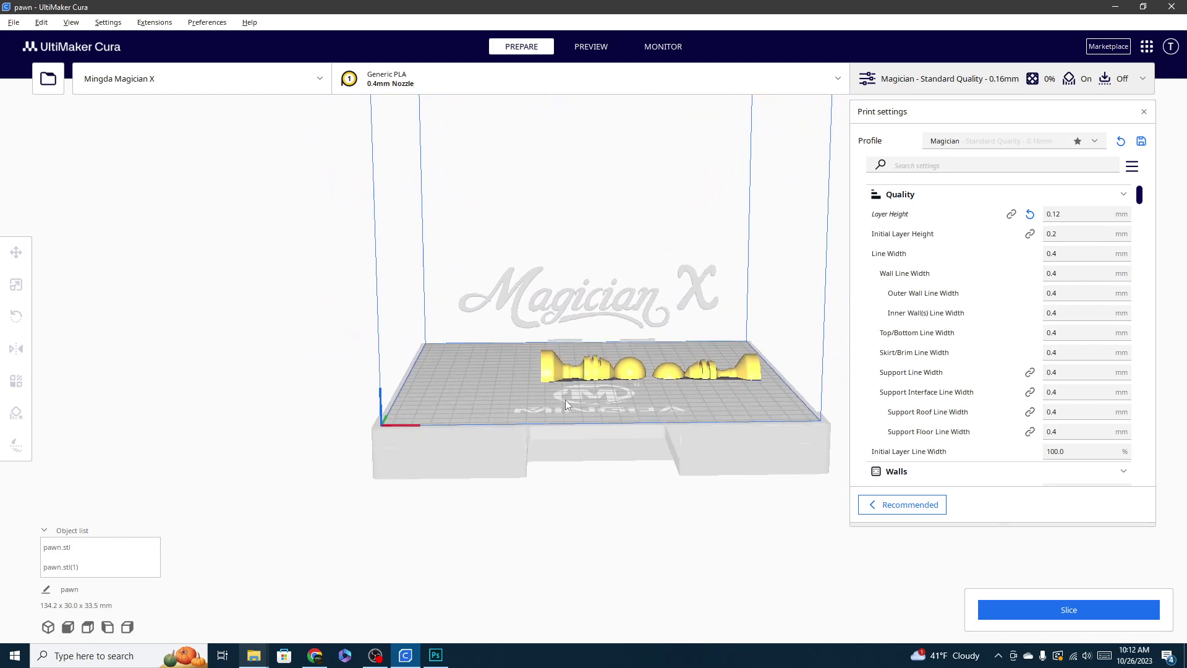
left_click(699, 372)
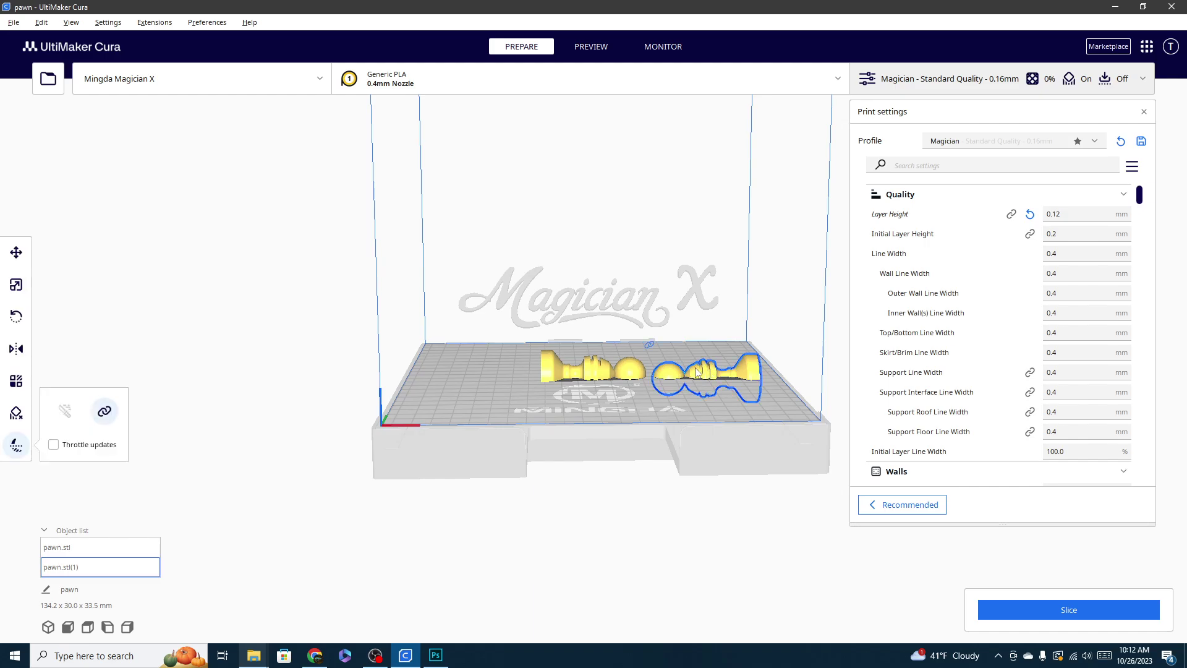
Step: Delete the right-hand piece and flip the remaining half upright, head down, with Snap Rotation off
key("Delete")
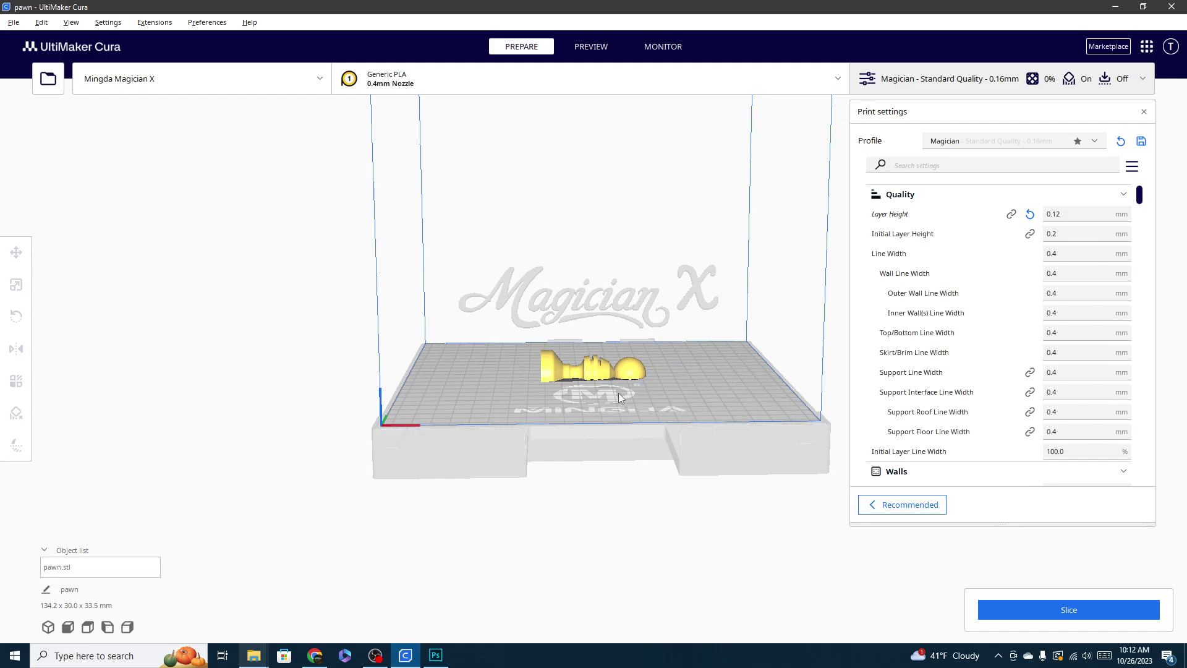
left_click(612, 369)
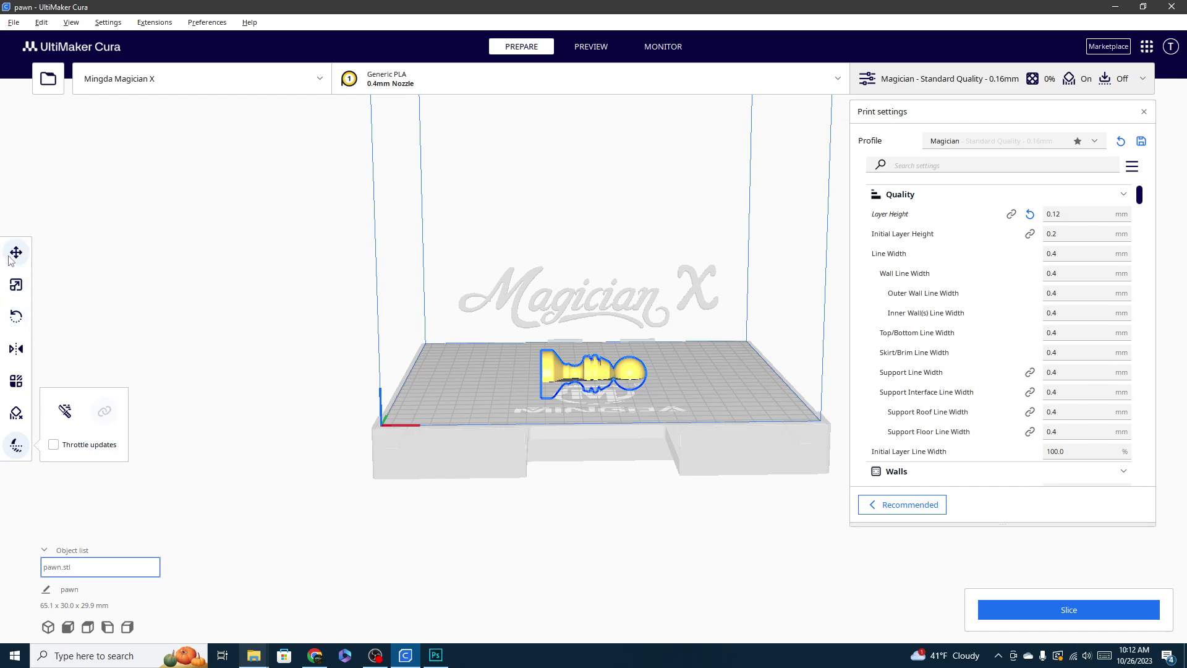
left_click(17, 318)
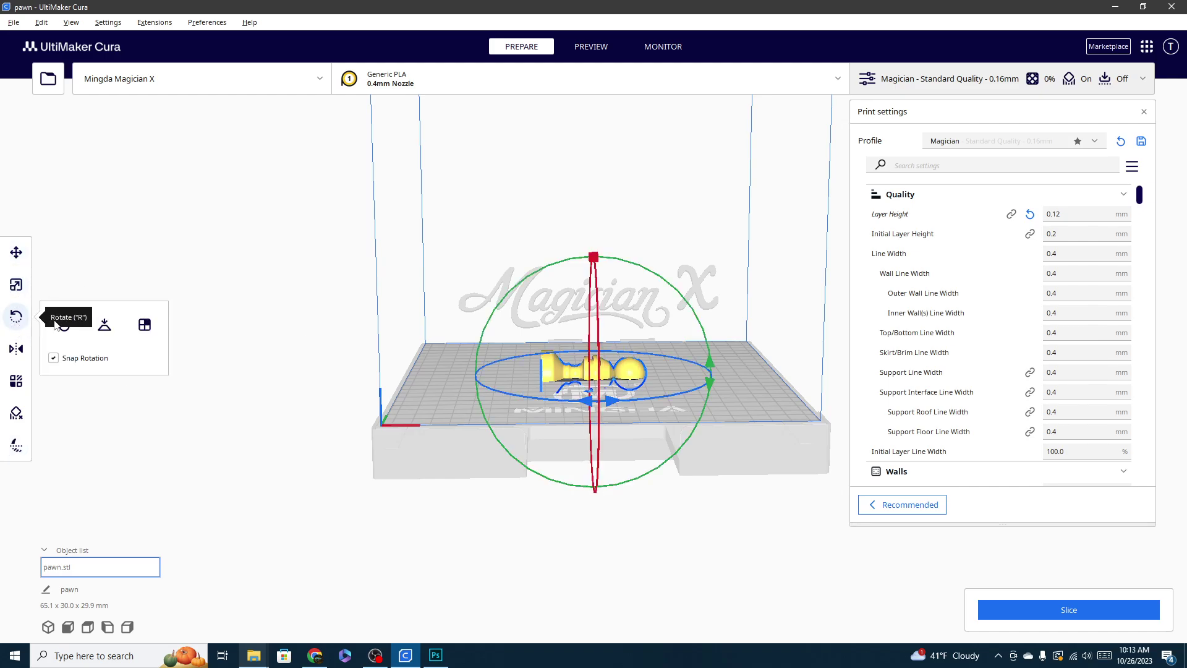
left_click_drag(708, 329, 712, 335)
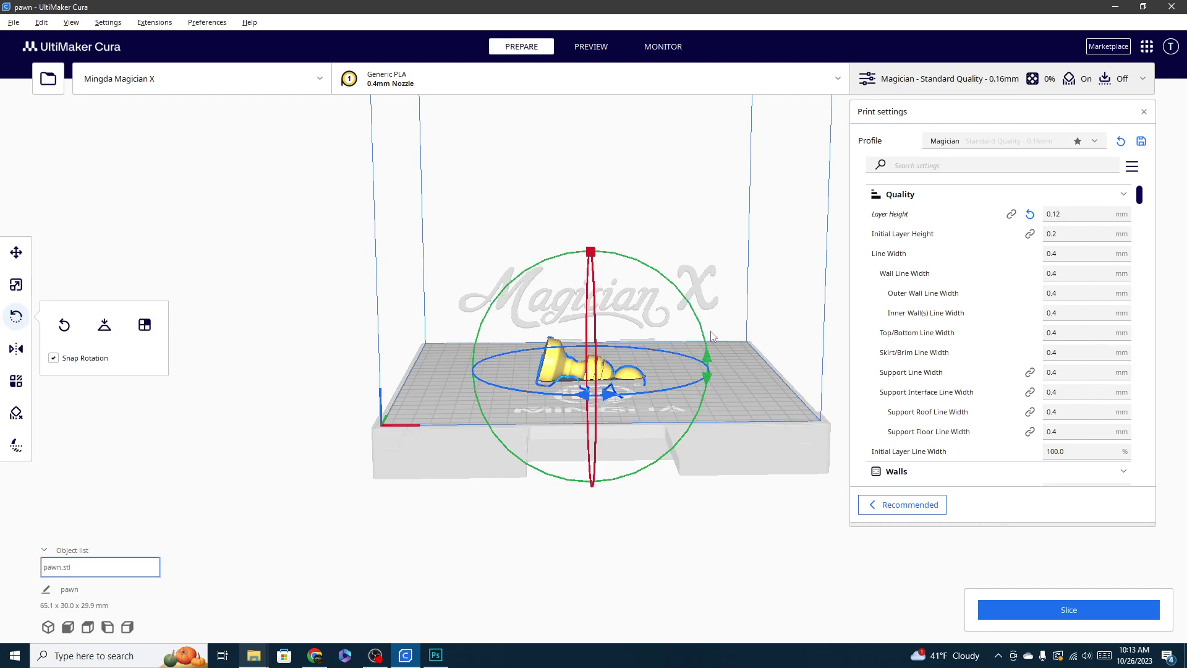
left_click_drag(707, 379, 700, 325)
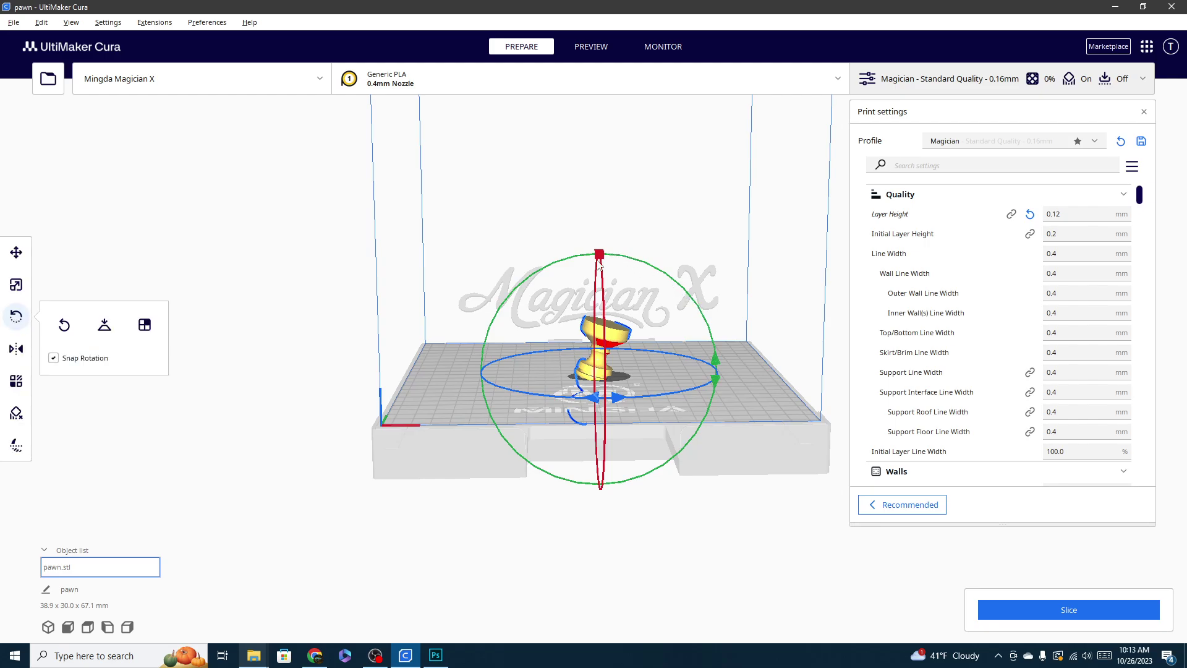
left_click(54, 359)
left_click_drag(696, 306, 674, 288)
Step: Raise the pawn to Z -22.1308 mm and check it in the front and 3D views
left_click(16, 252)
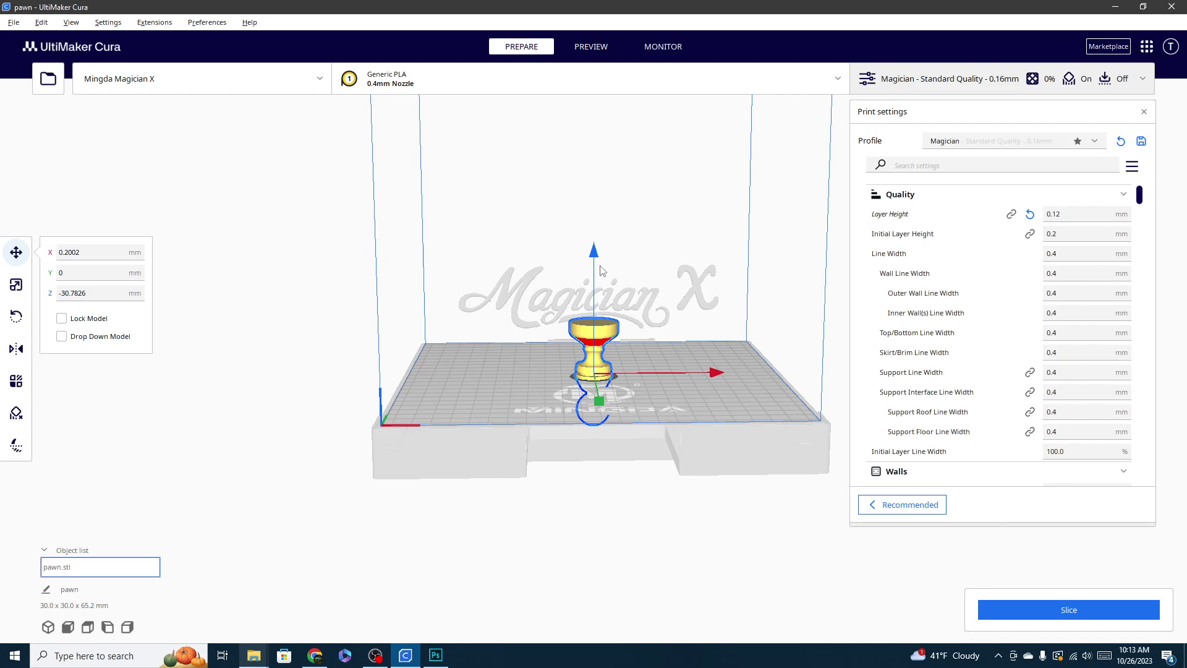
left_click_drag(596, 254, 603, 241)
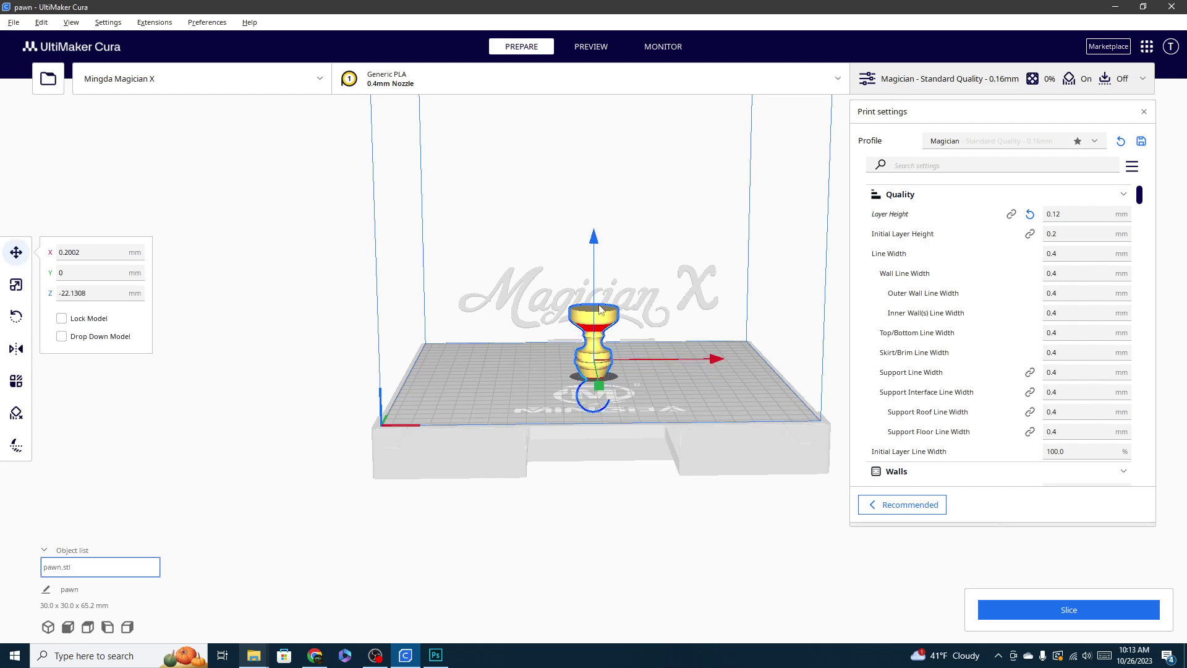
left_click(68, 629)
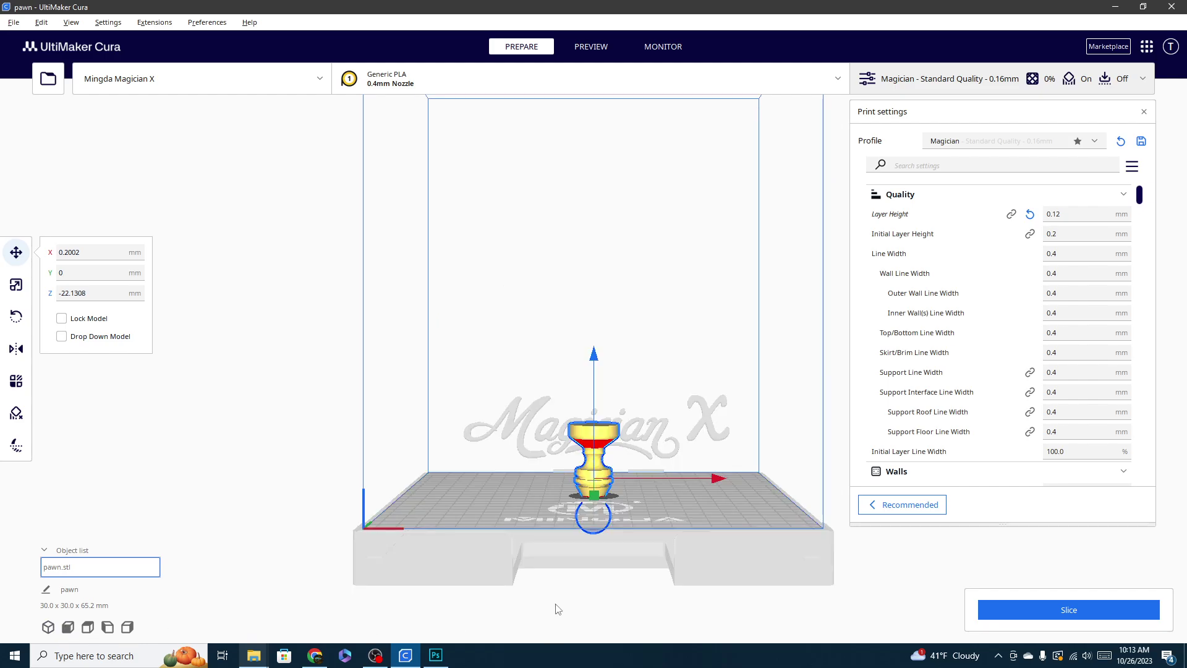
left_click(48, 627)
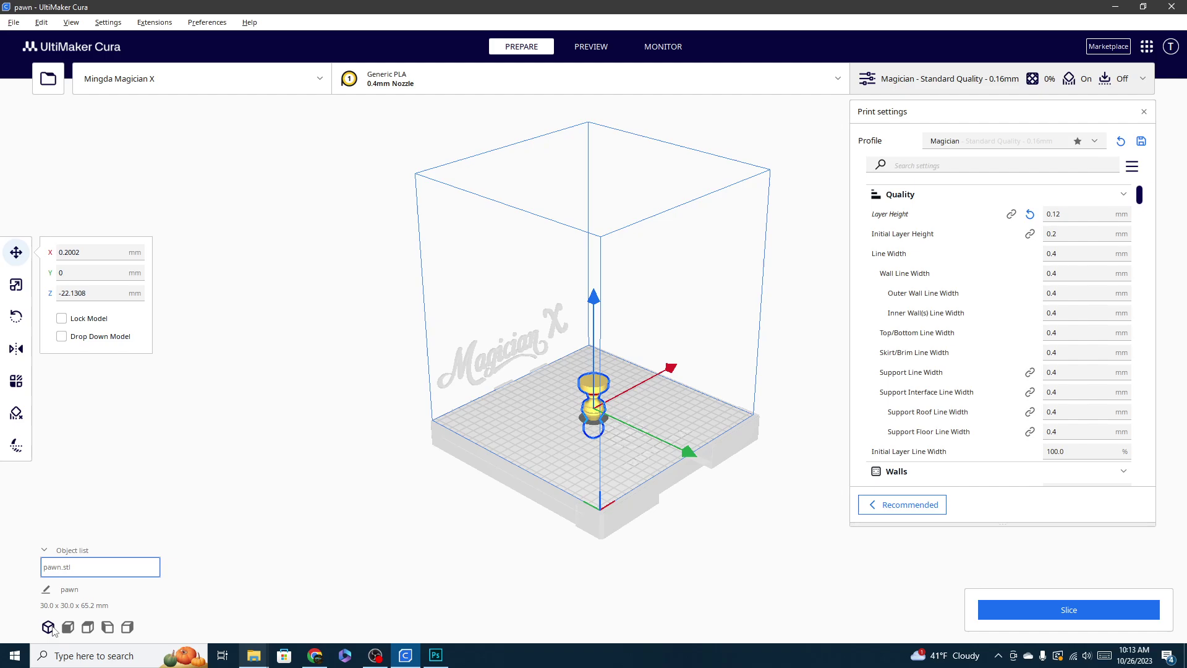
left_click(68, 627)
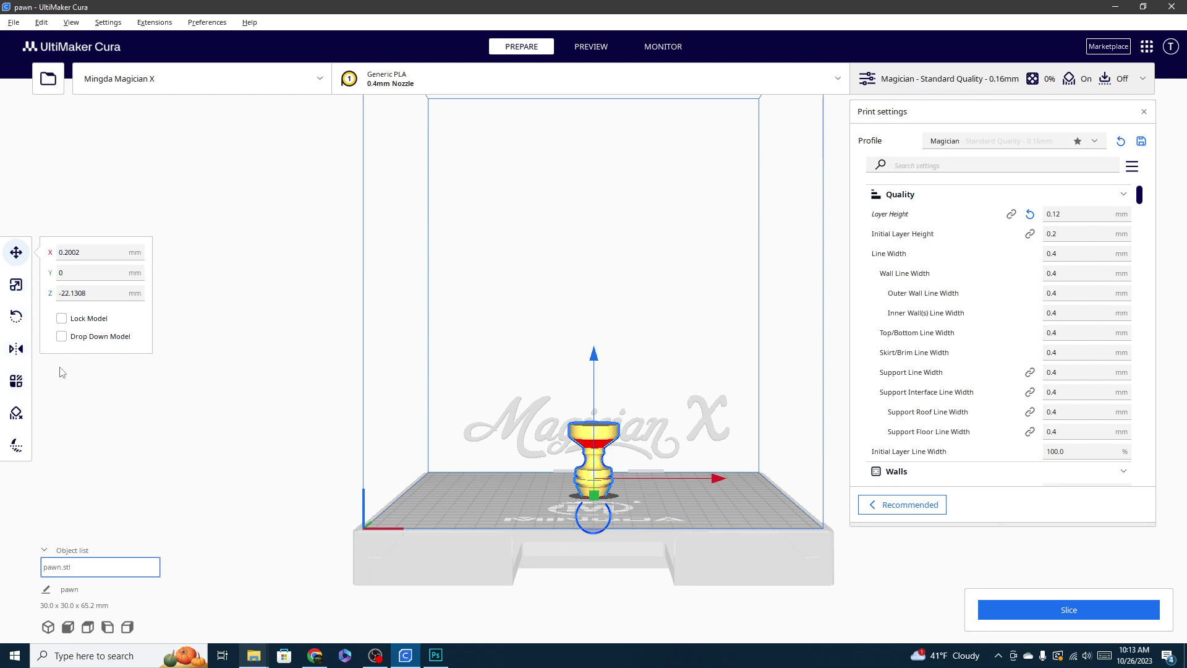
Step: Split the pawn at the build plate with Banana Split and lower it further into the plate
left_click(15, 446)
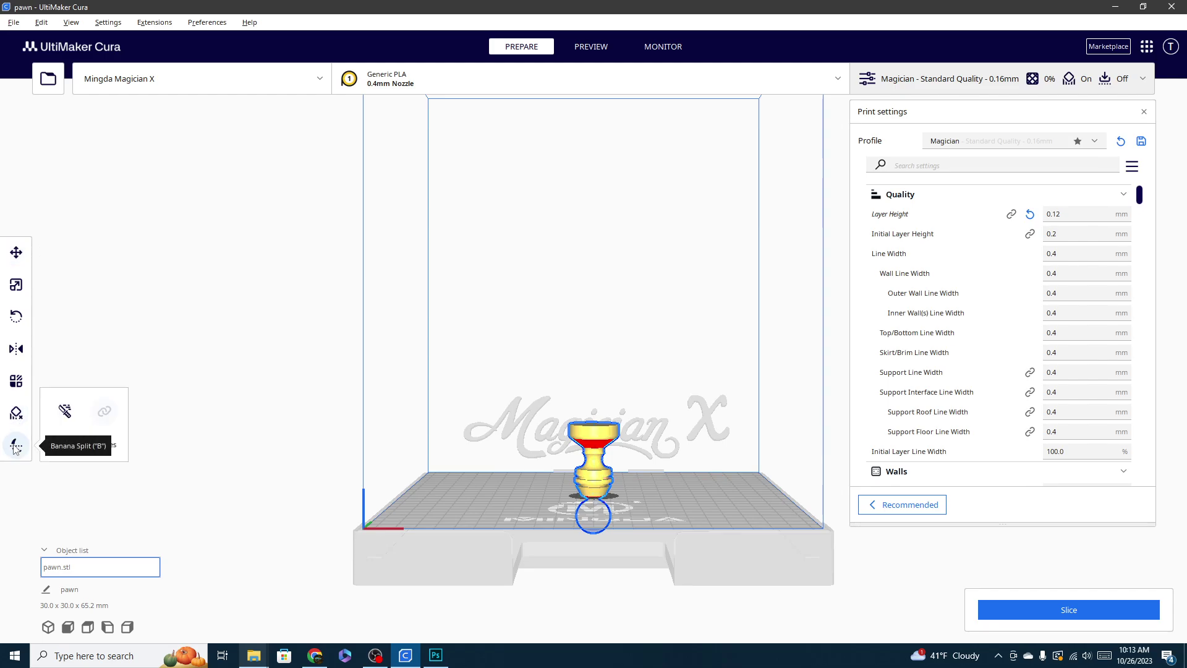
left_click(65, 411)
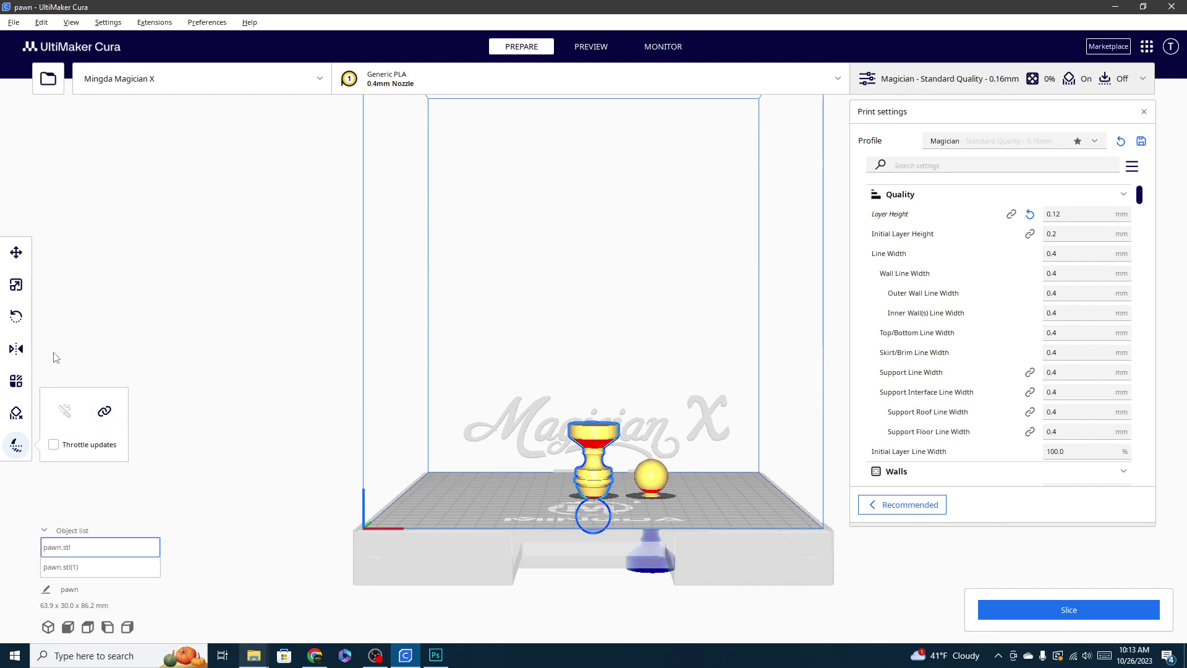
left_click(15, 254)
left_click_drag(595, 362, 600, 382)
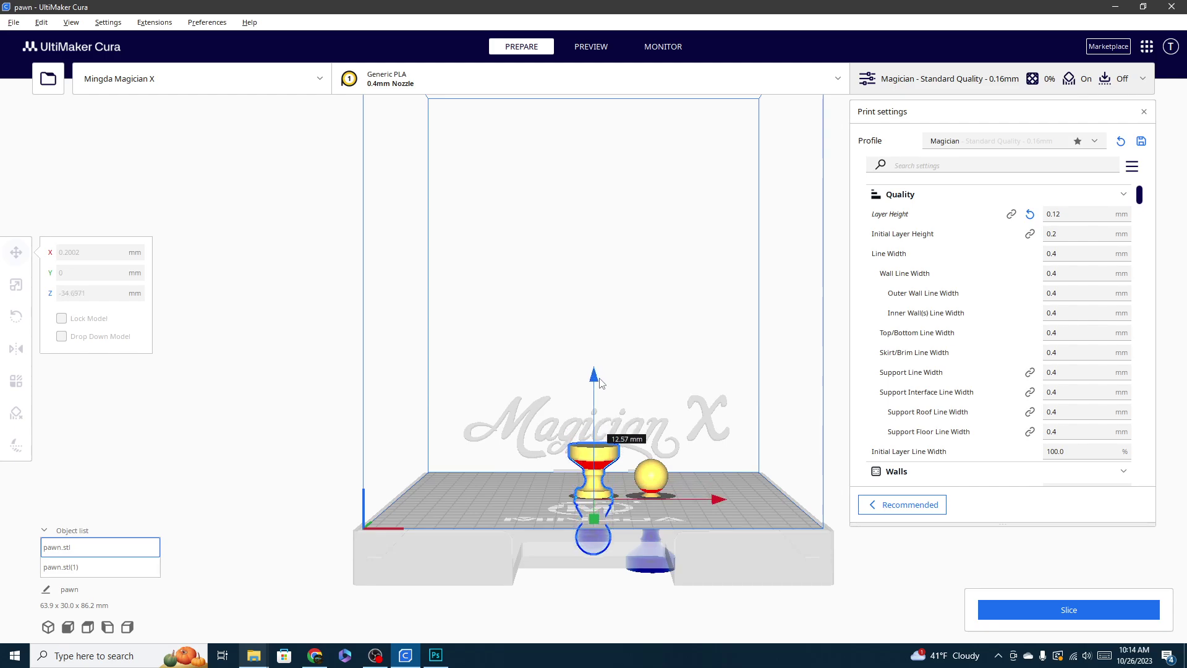
Step: Delete the main pawn and ball pieces, then undo the deletions with Ctrl+Z
left_click(654, 480)
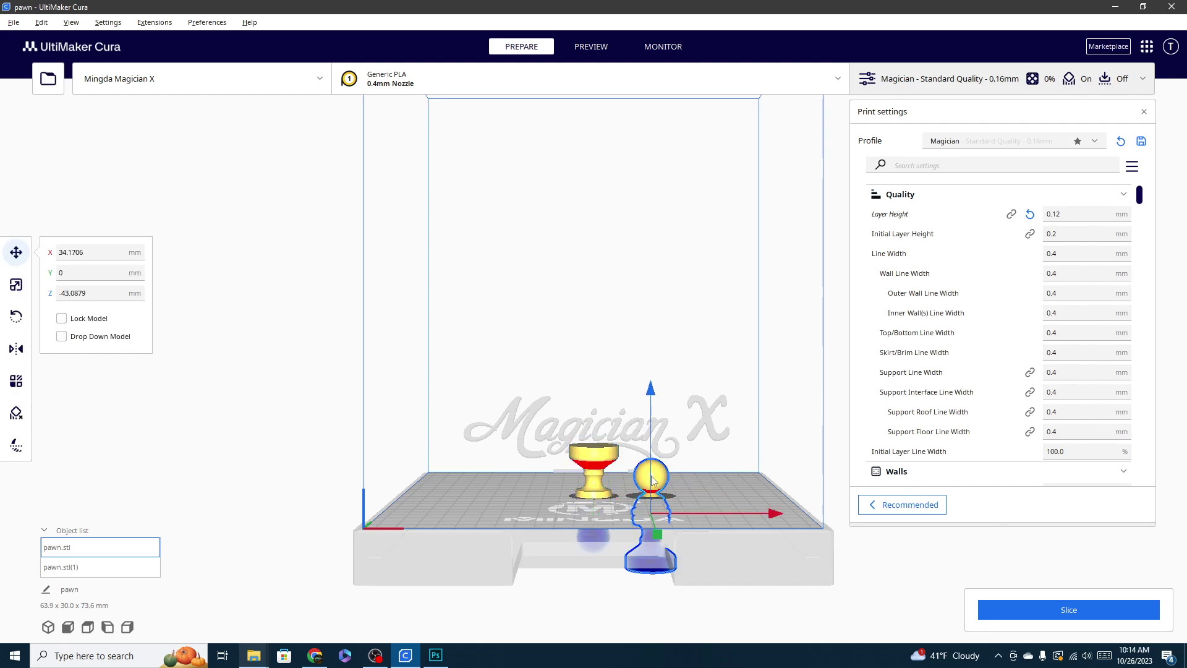
left_click(589, 453)
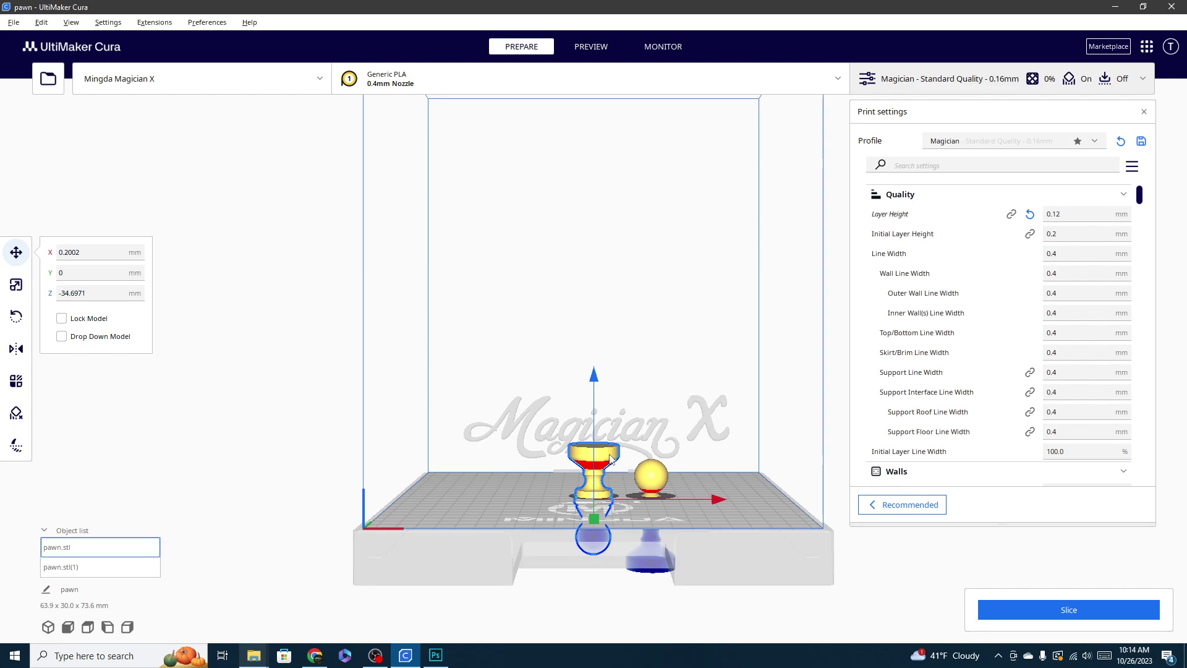
key("Delete")
left_click(652, 477)
key("Delete")
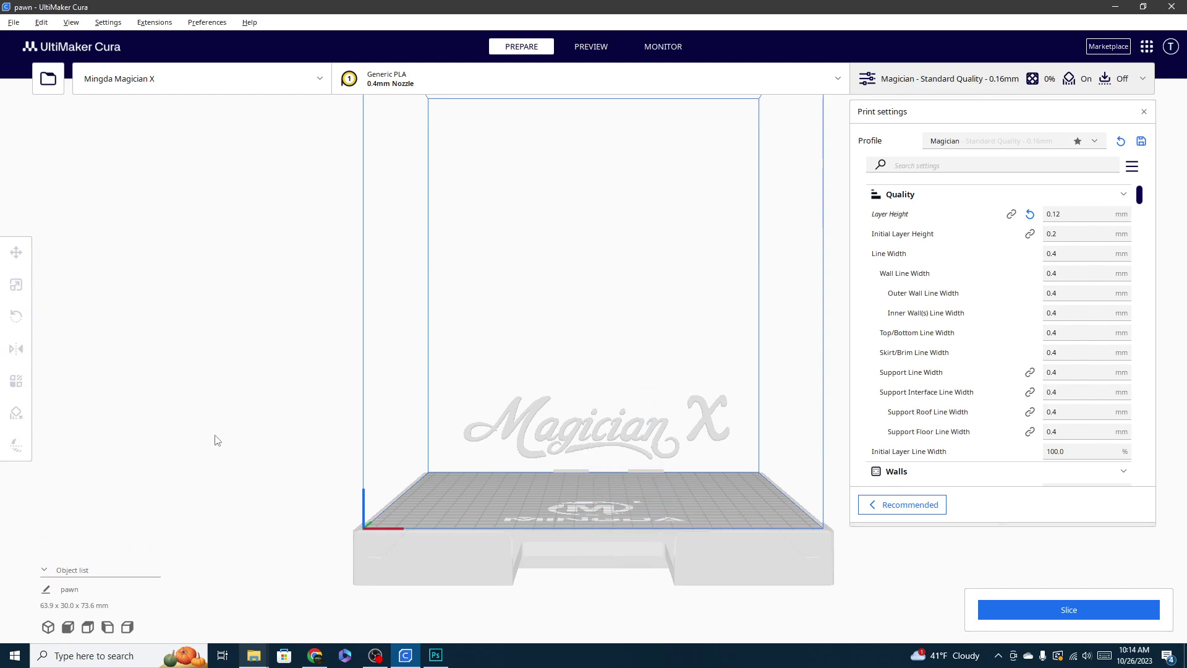
key("ctrl+z")
key("ctrl+z")
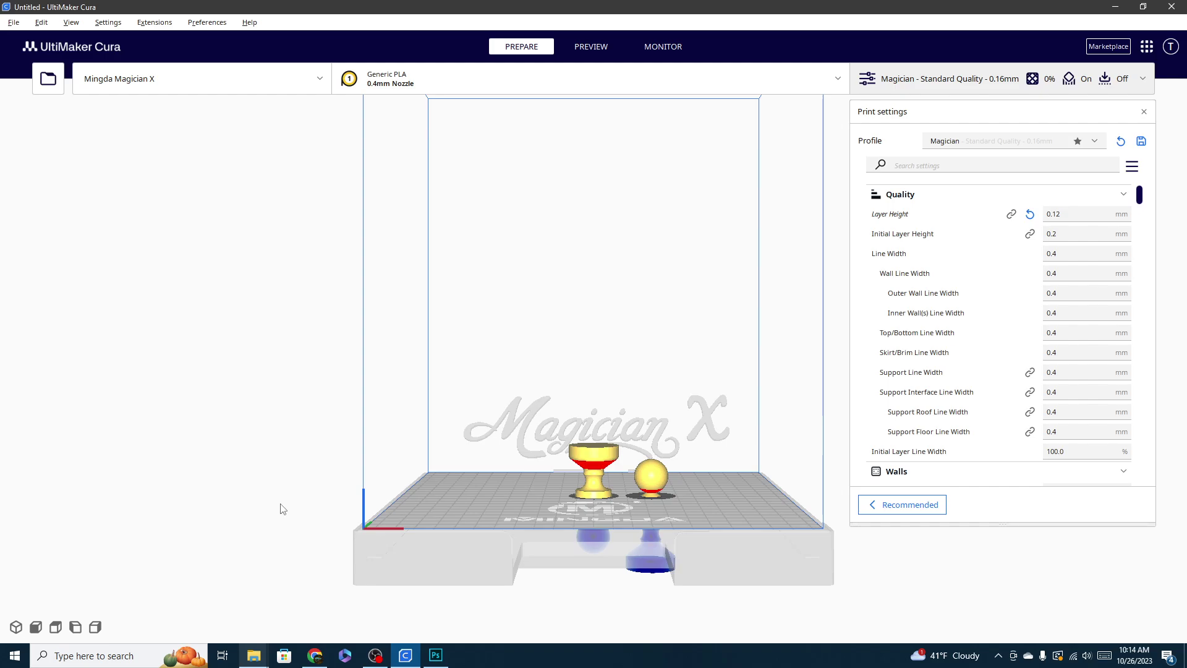
Step: Delete the pawn piece, then select all and delete to empty the build plate
left_click(593, 472)
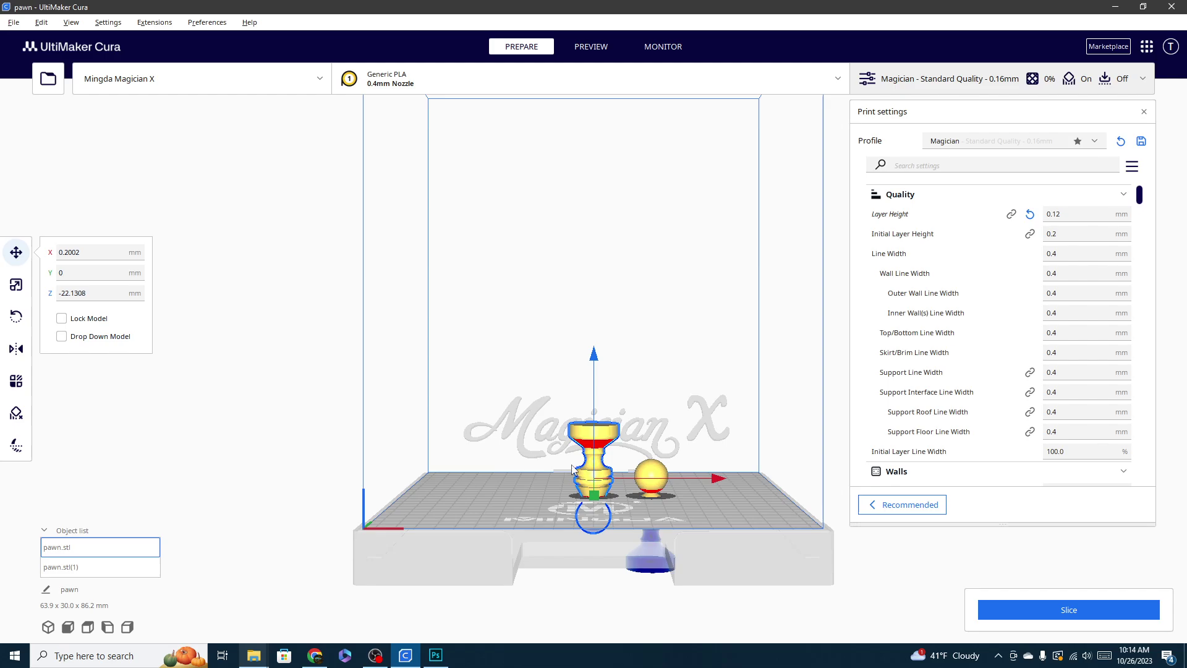
key("Delete")
key("ctrl+a")
key("Delete")
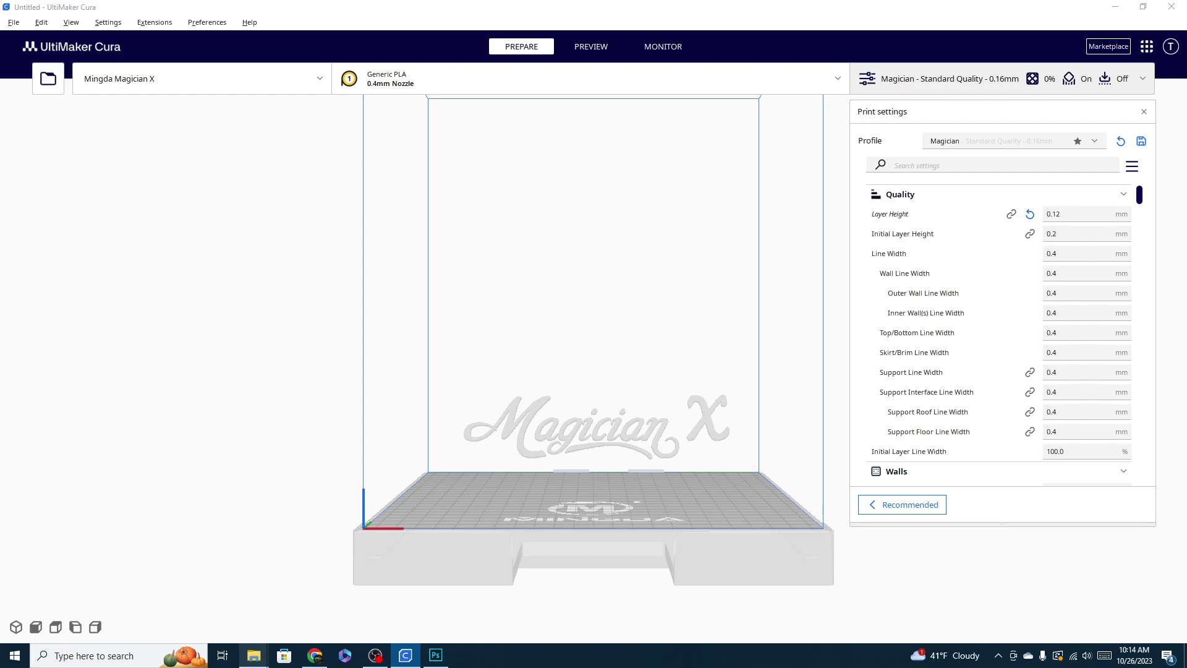
Step: Load laserleg.stl onto the build plate and centre it with Center Selected
left_click_drag(661, 426, 585, 405)
right_click_drag(389, 465, 654, 427)
right_click(592, 409)
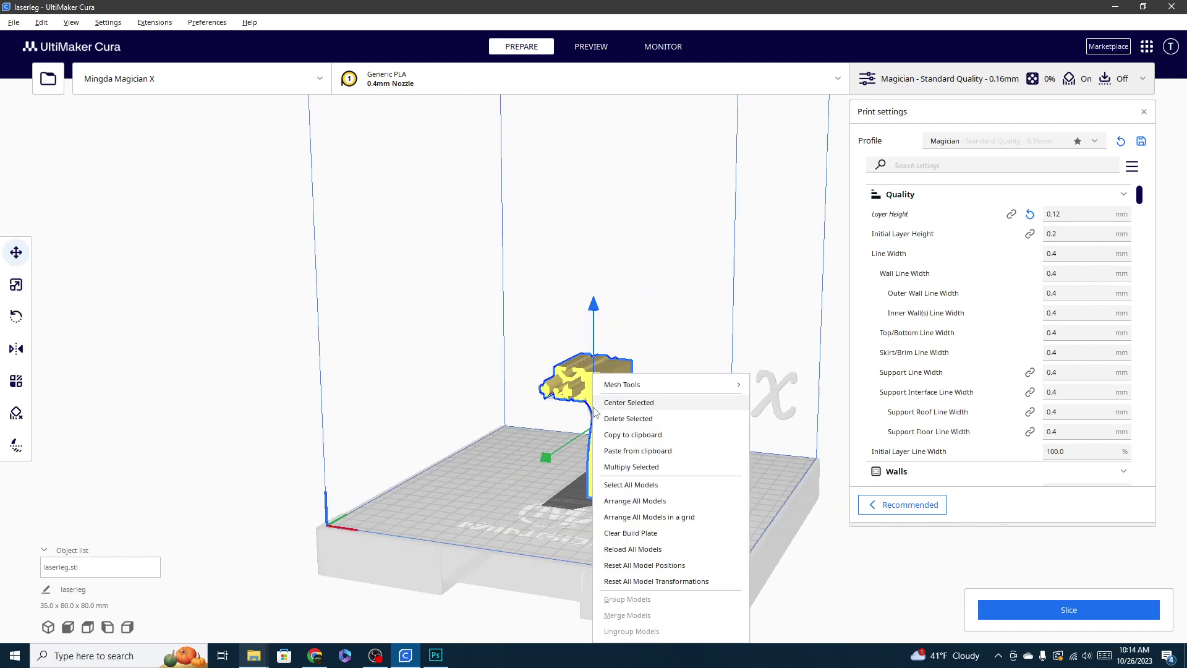
left_click(625, 384)
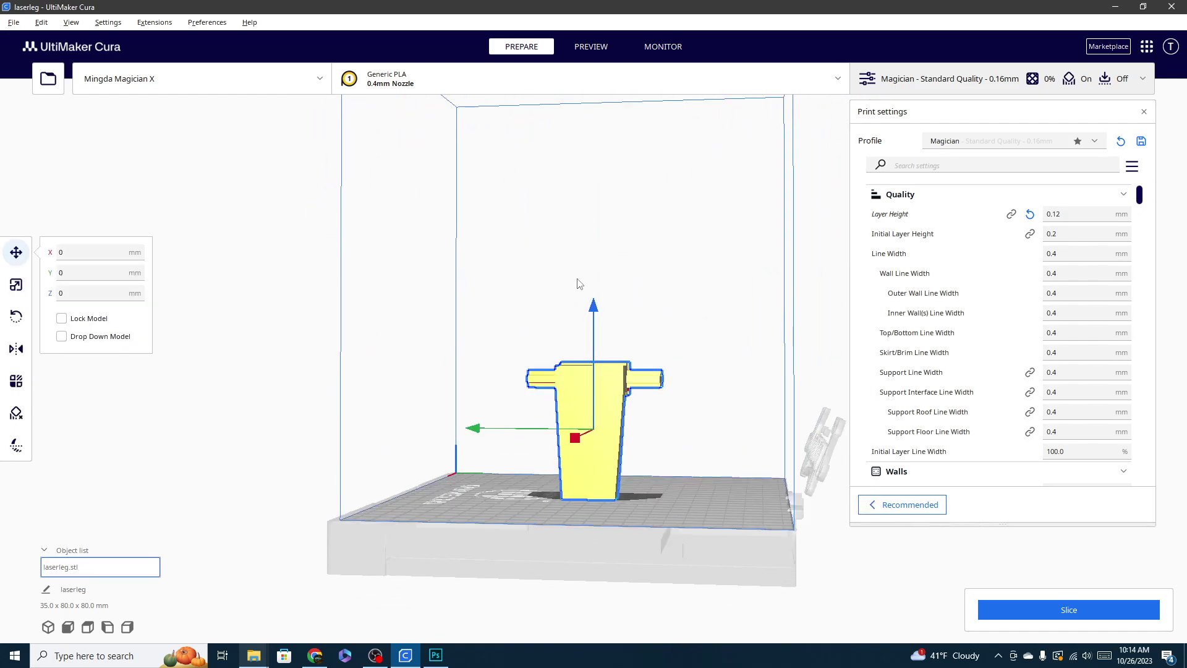
Step: Tilt the laserleg to 35.0 x 88.7 x 79.5 mm and sink it to Z -30.2817 mm
left_click(16, 317)
left_click_drag(628, 319, 749, 415)
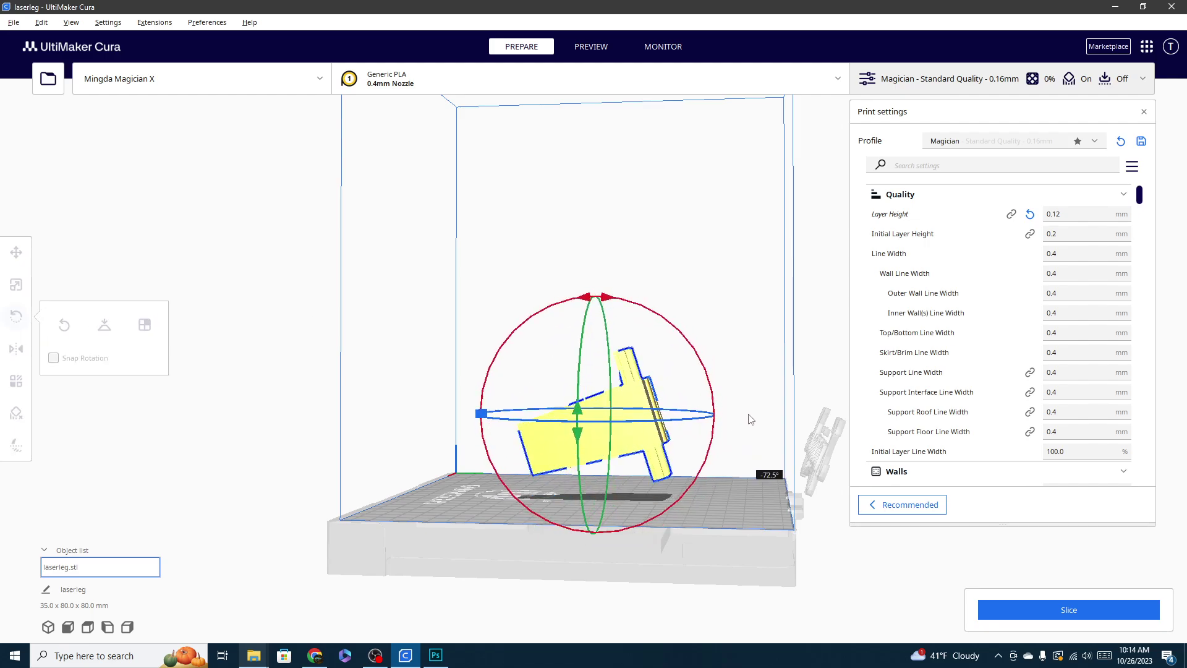
left_click(18, 257)
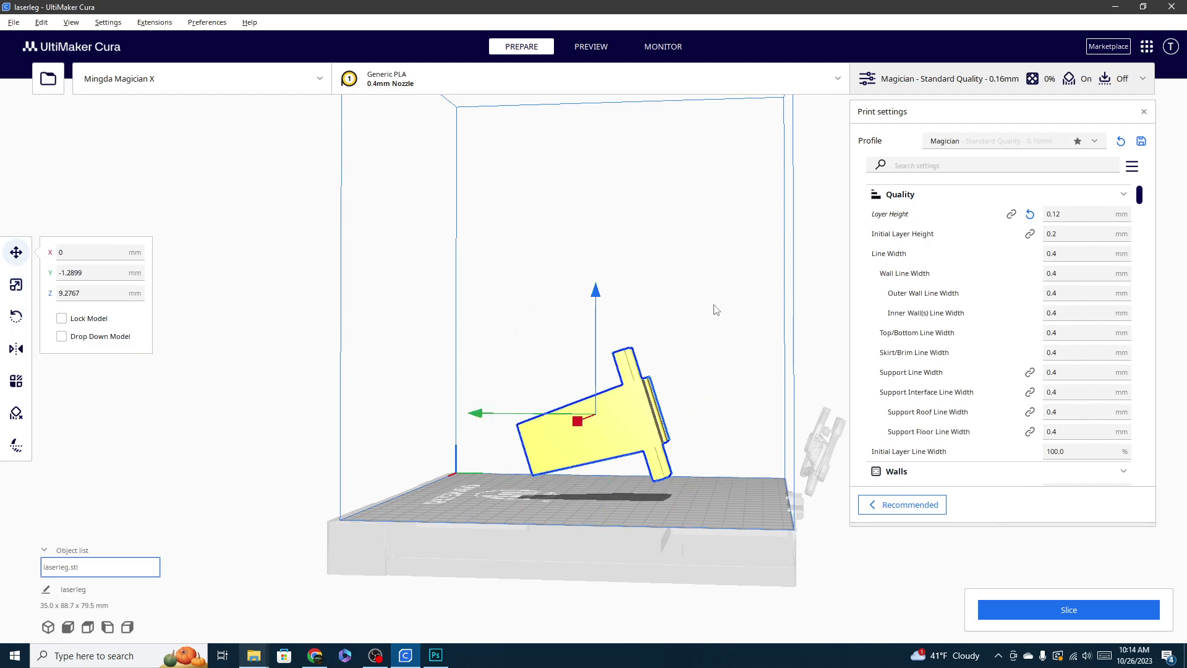
left_click_drag(596, 295, 597, 360)
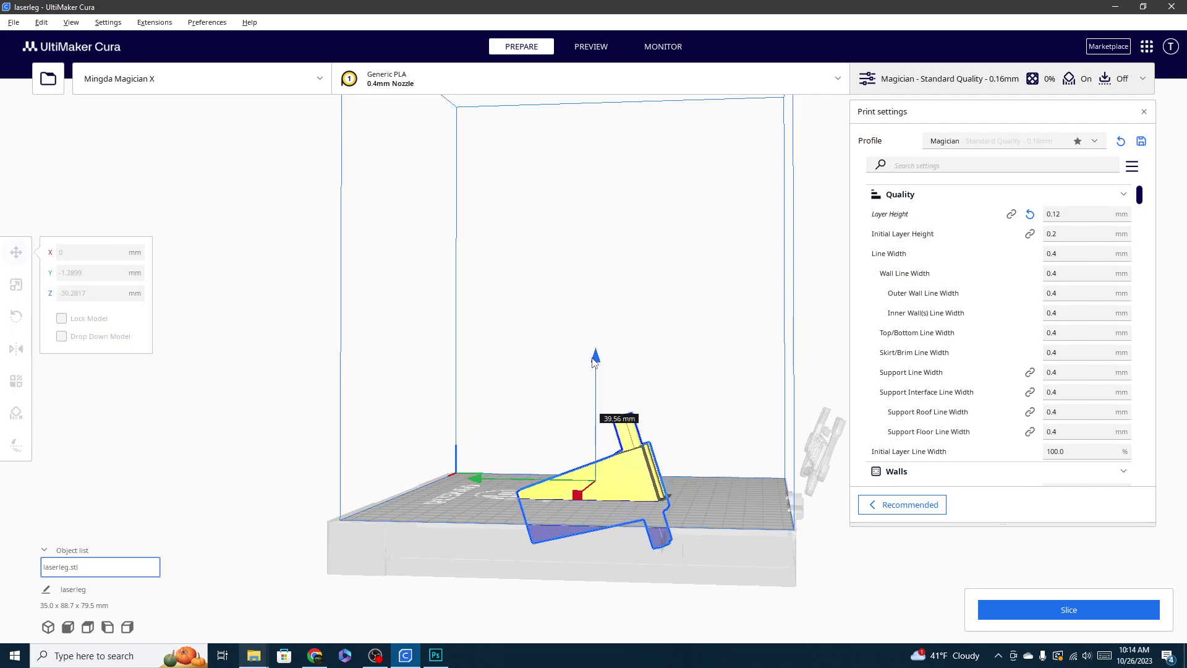
Step: Split the laserleg at the build plate into laserleg.stl and laserleg.stl(1) with Banana Split
left_click(16, 445)
left_click(65, 411)
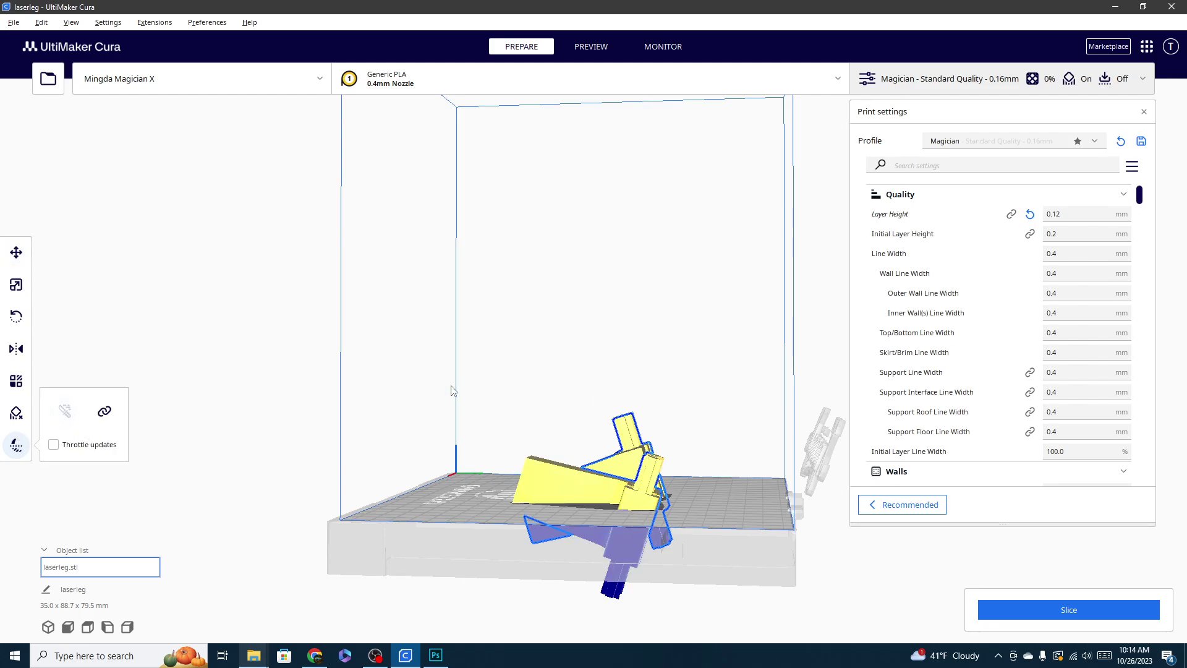
right_click_drag(251, 283, 568, 534)
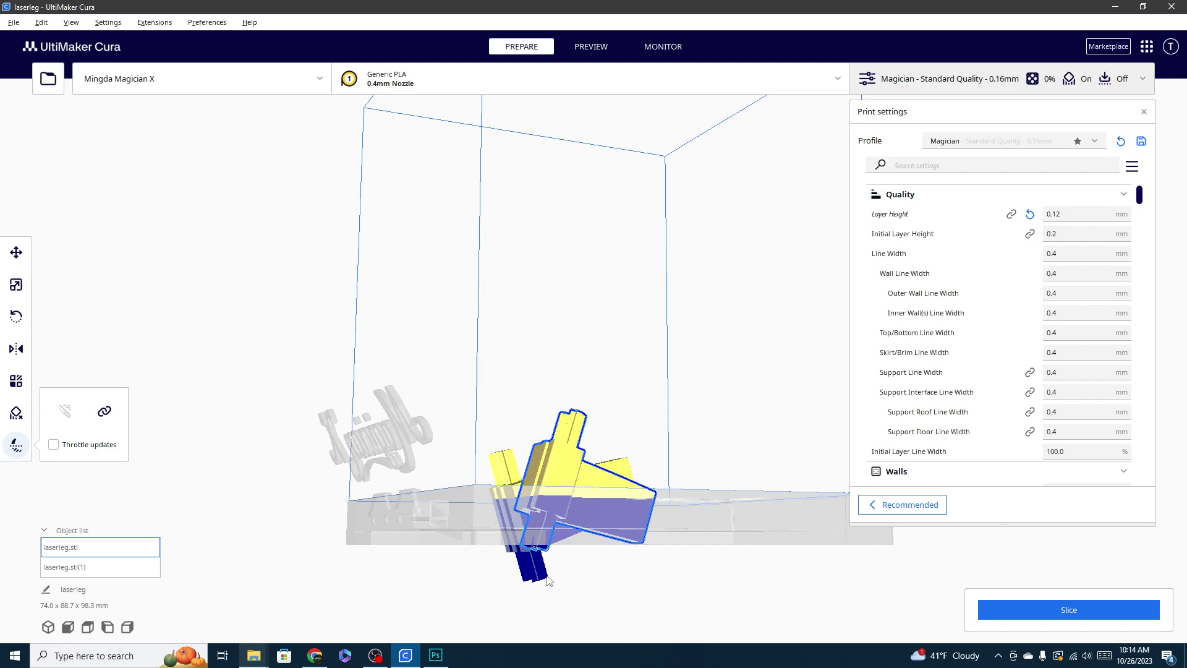
right_click_drag(691, 370, 573, 482)
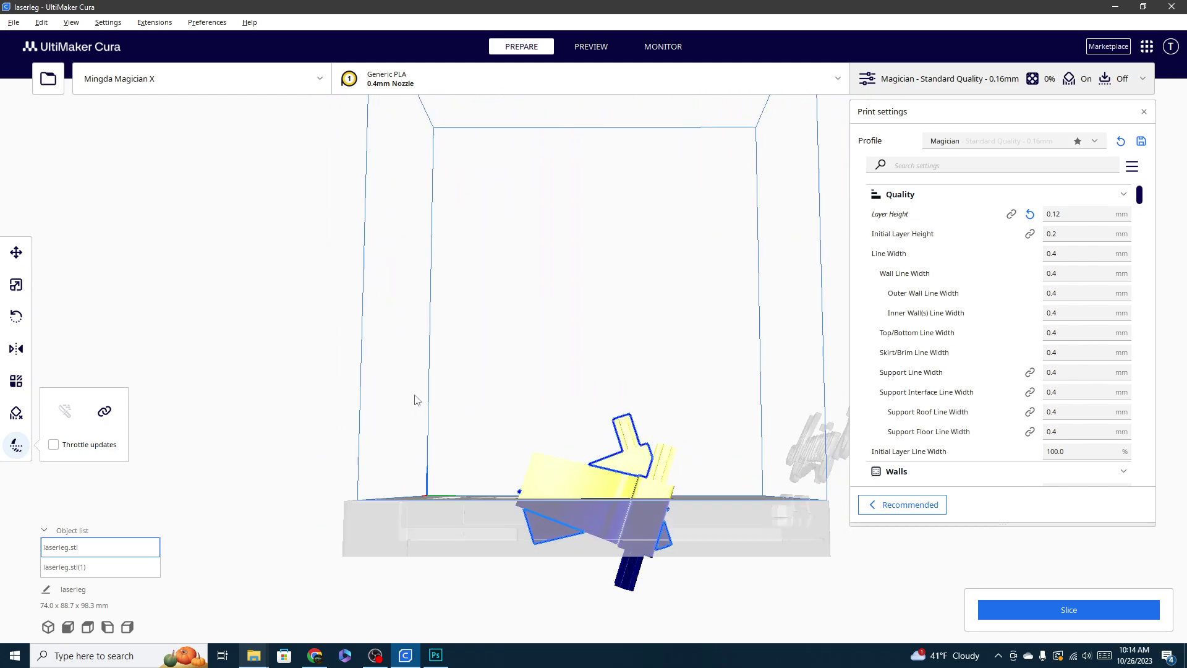
right_click_drag(751, 462, 608, 461)
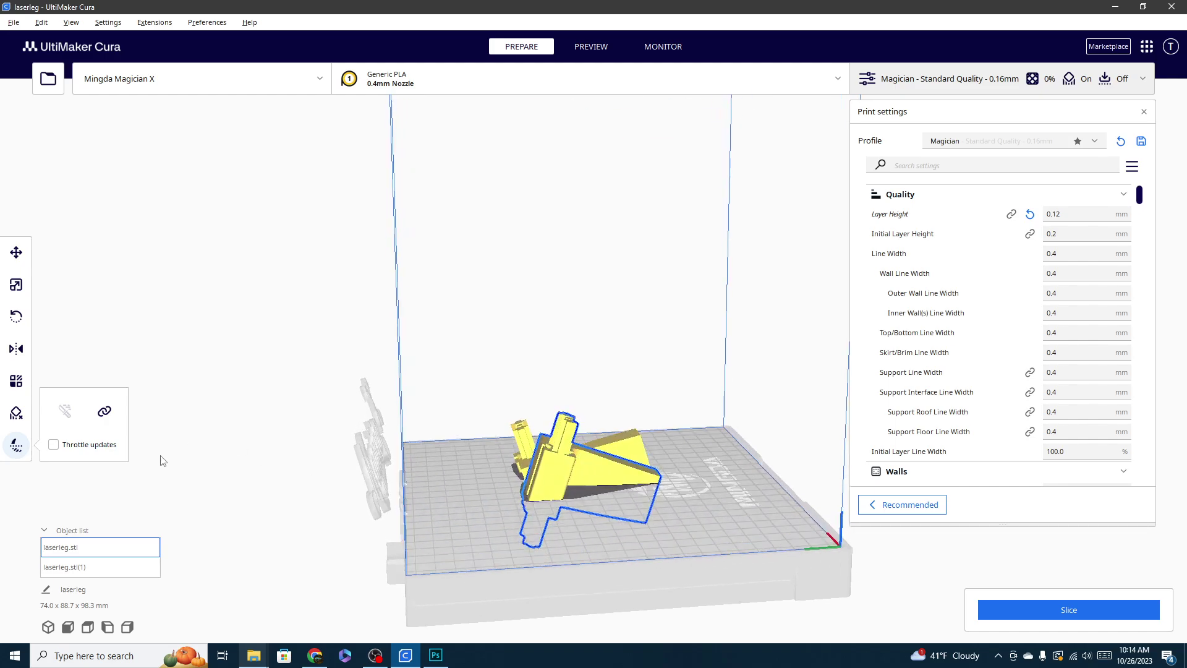
Step: Tilt the laser-leg to a new angle and raise it to Z -32.1115 mm
left_click(16, 316)
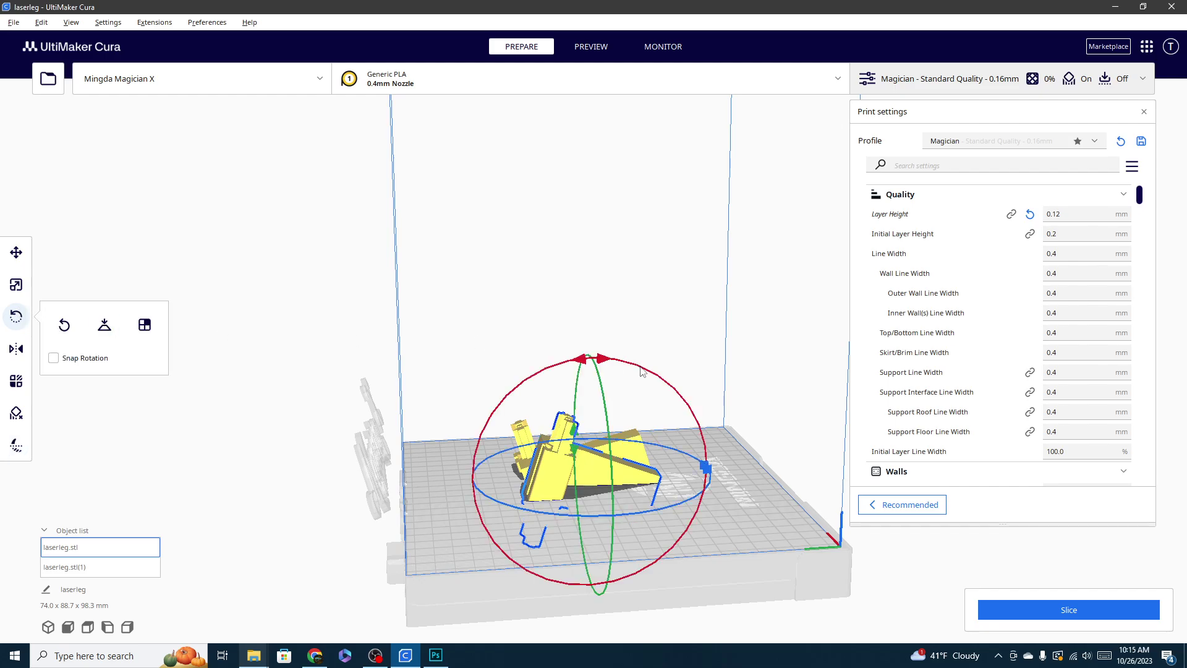
left_click_drag(641, 372, 489, 359)
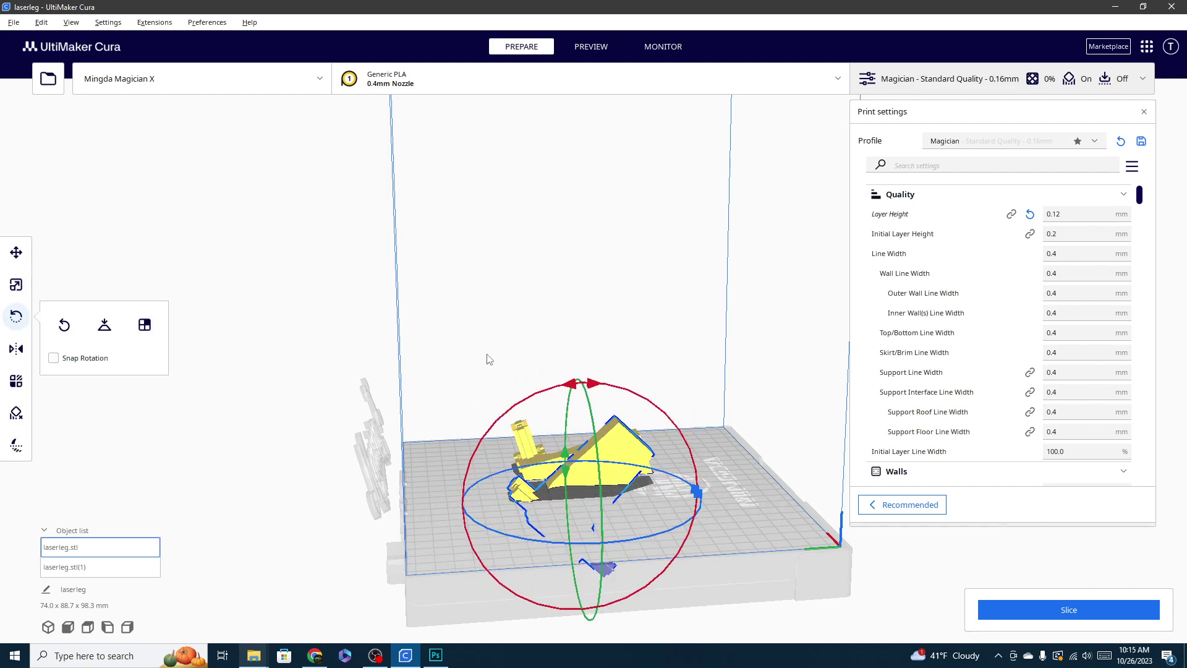
left_click(17, 252)
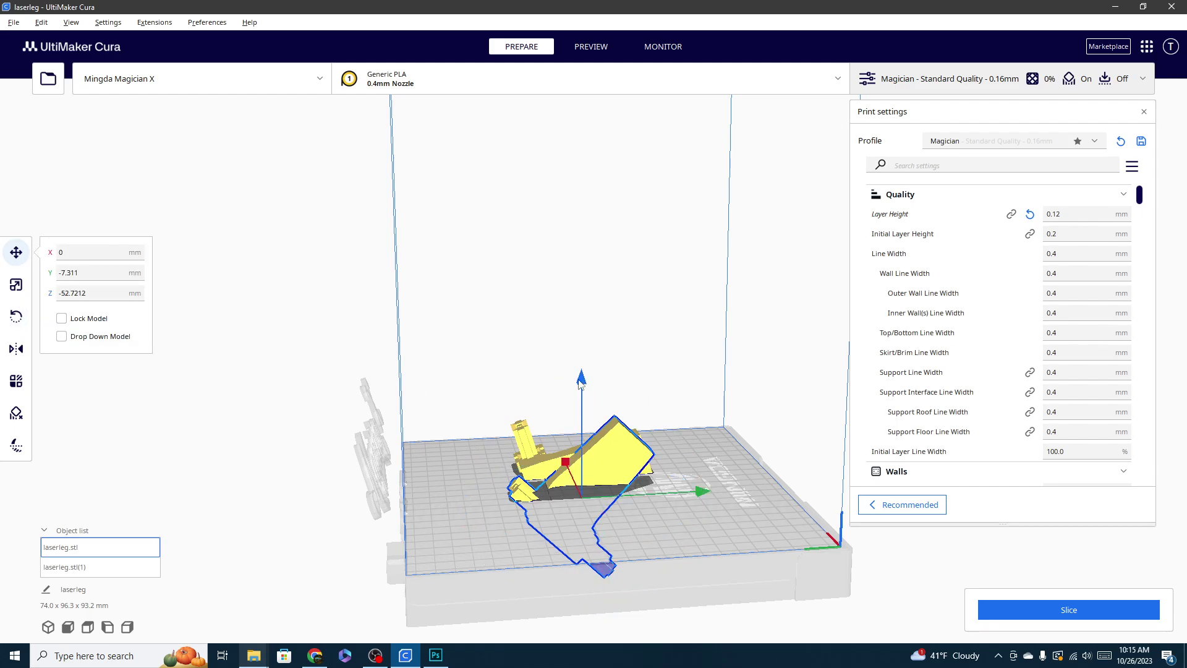
left_click_drag(581, 383, 581, 344)
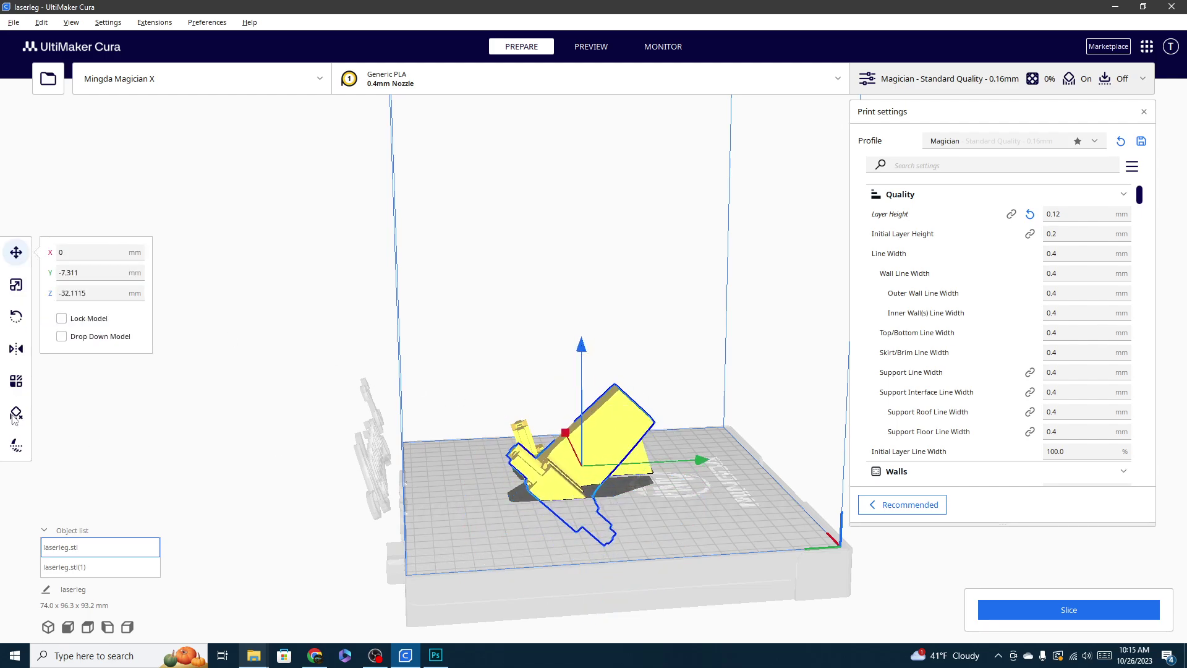
Step: Open Banana Split and select the lower piece laserleg.stl(1) to inspect both parts
left_click(16, 445)
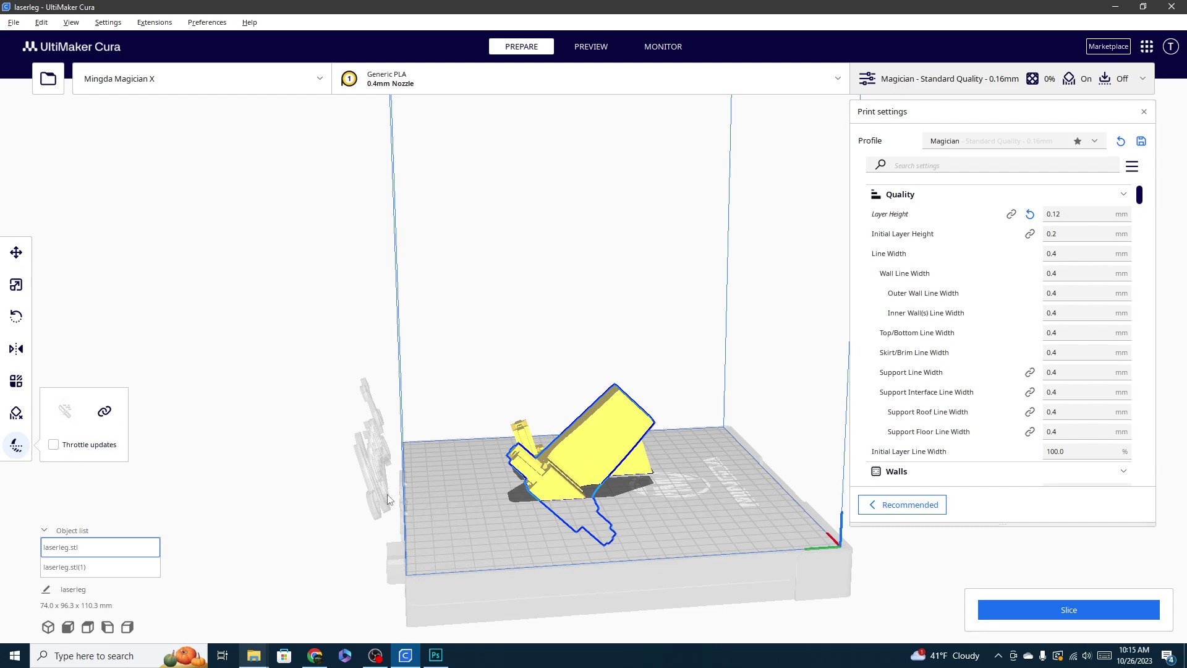
right_click_drag(389, 499, 805, 512)
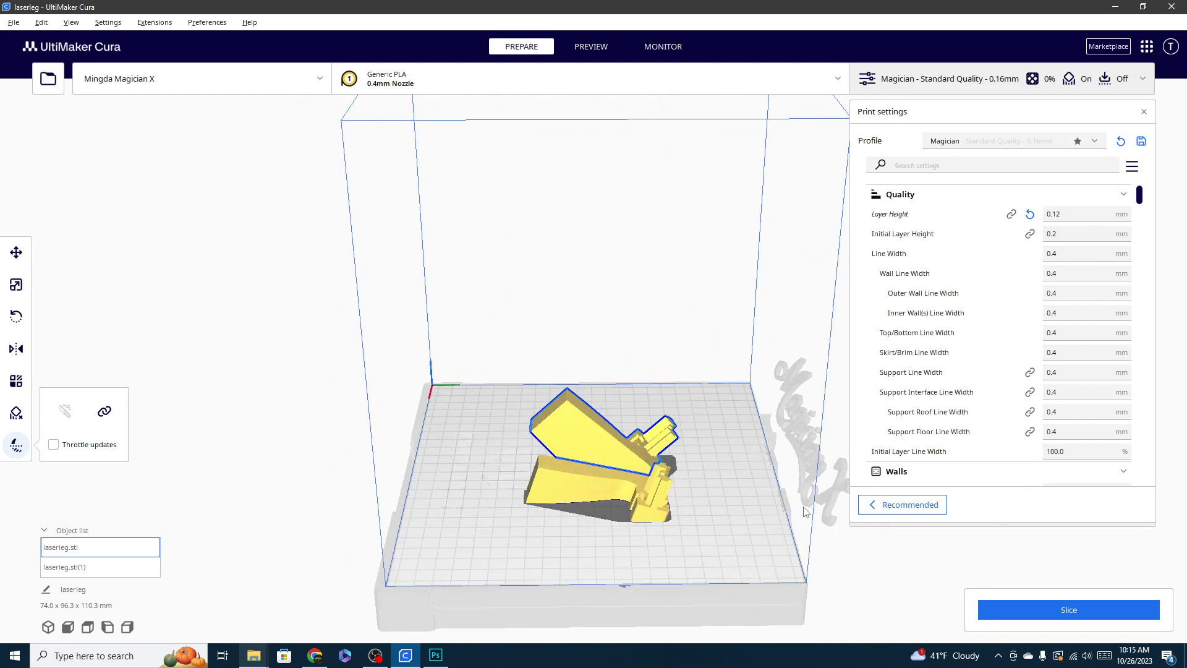
left_click(568, 486)
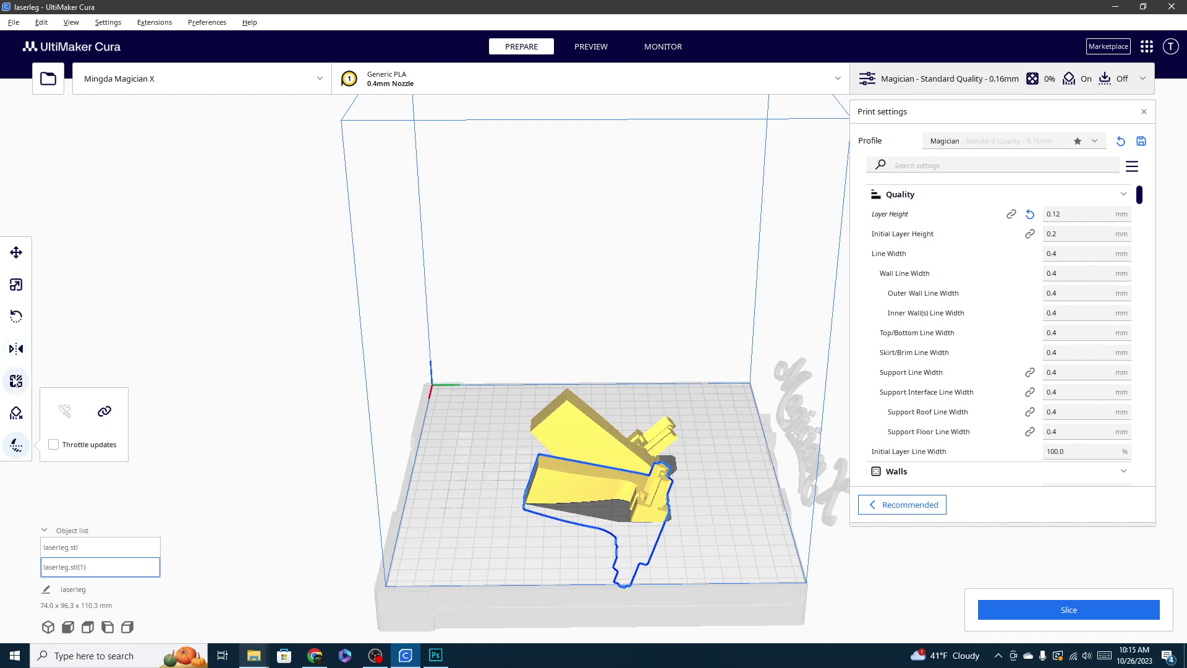
right_click_drag(495, 536, 465, 504)
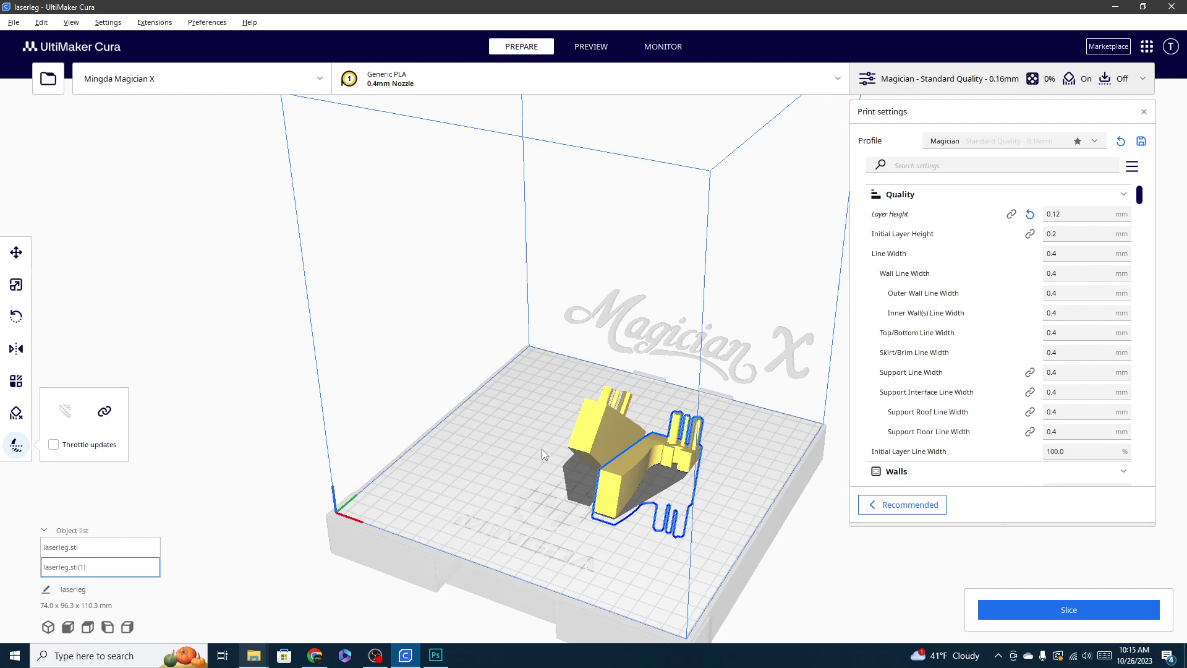
Step: Delete the extra laserleg.stl copy and select the remaining laser-leg model
left_click(621, 445)
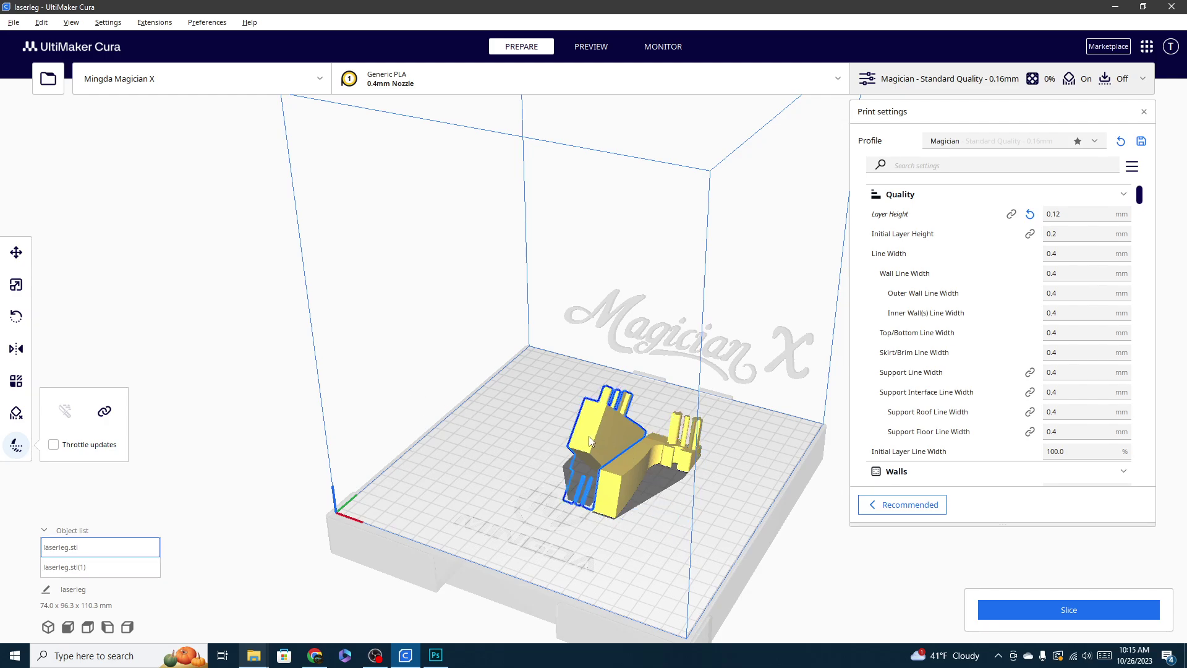
key("Delete")
left_click(619, 470)
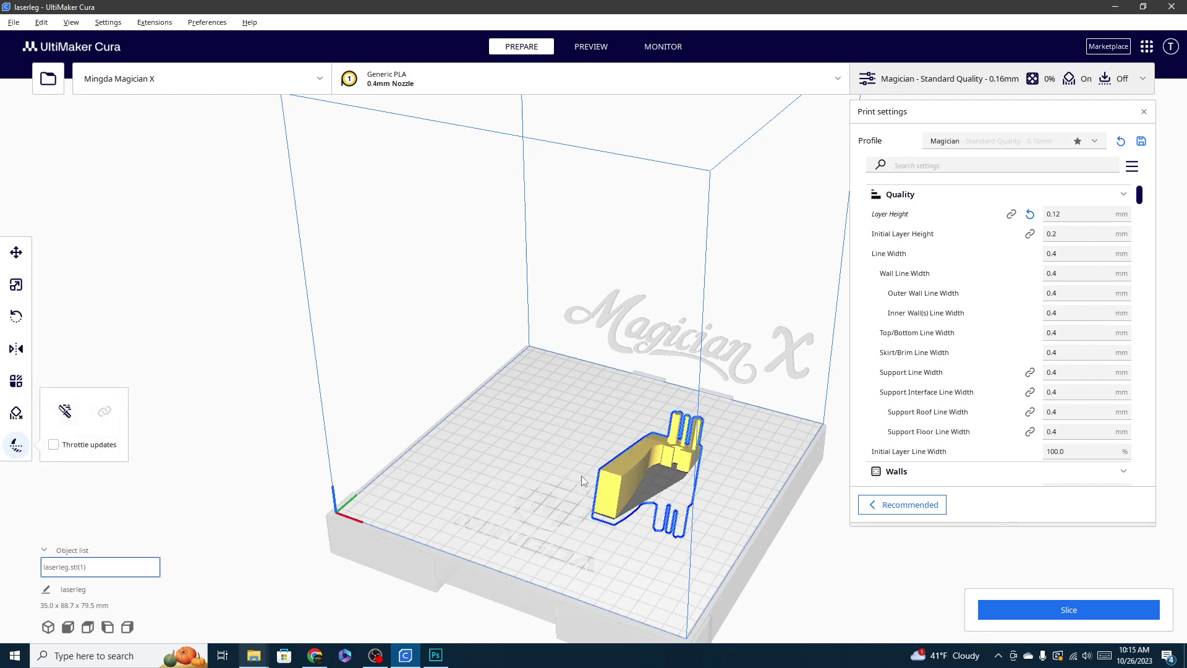
Step: Split the laser leg and delete the lower half laserleg.stl(1), keeping the 35.0 x 88.7 x 79.5 mm piece
right_click_drag(593, 522, 648, 454)
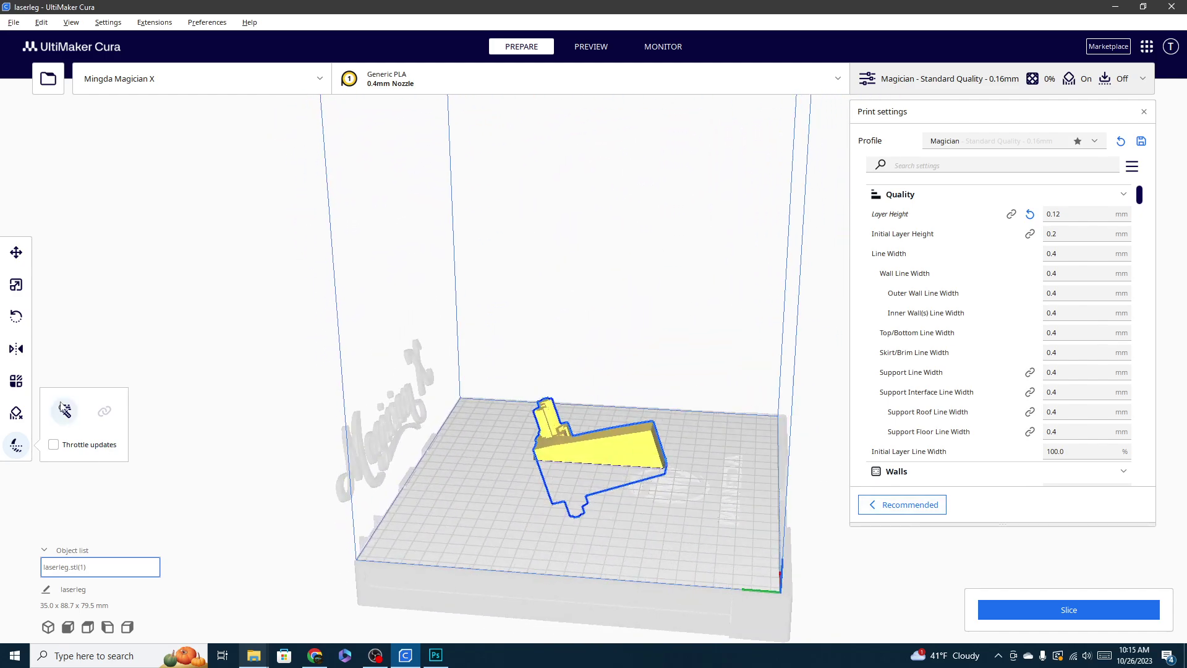
left_click(64, 411)
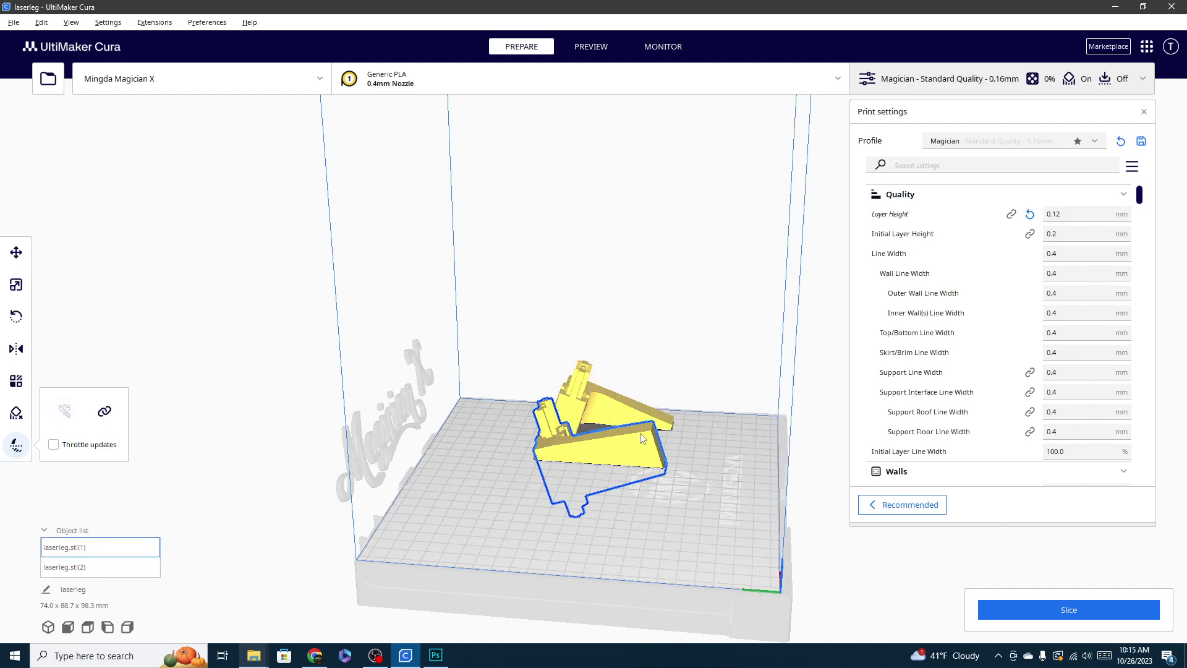
key("Delete")
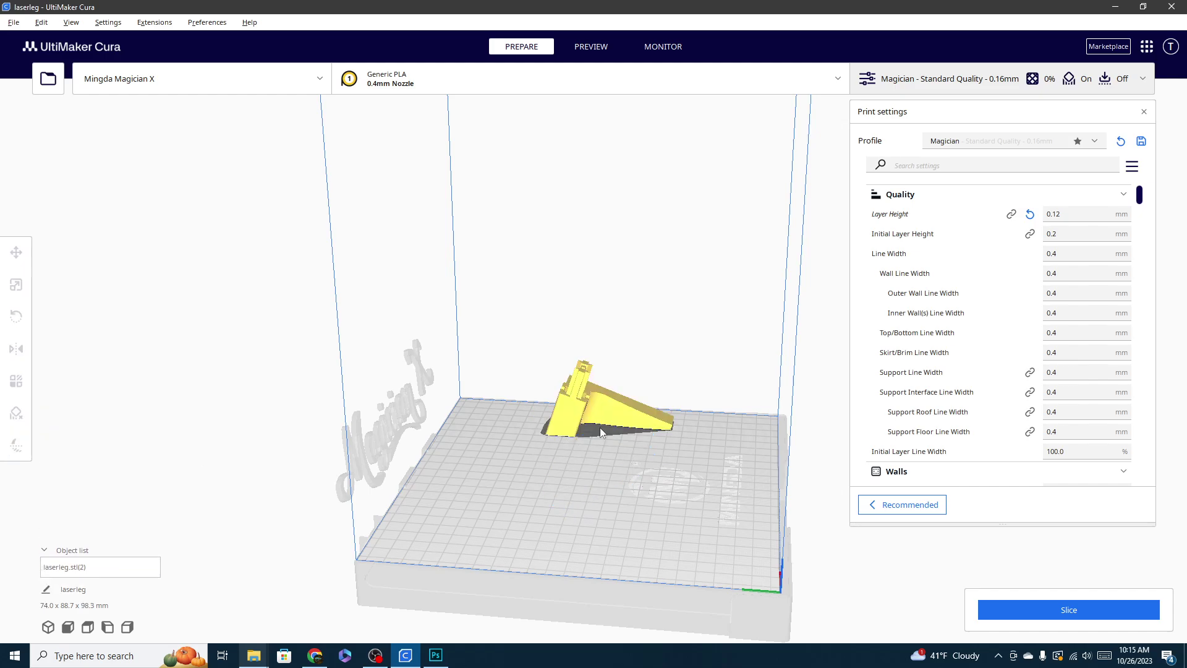
right_click_drag(318, 476, 821, 498)
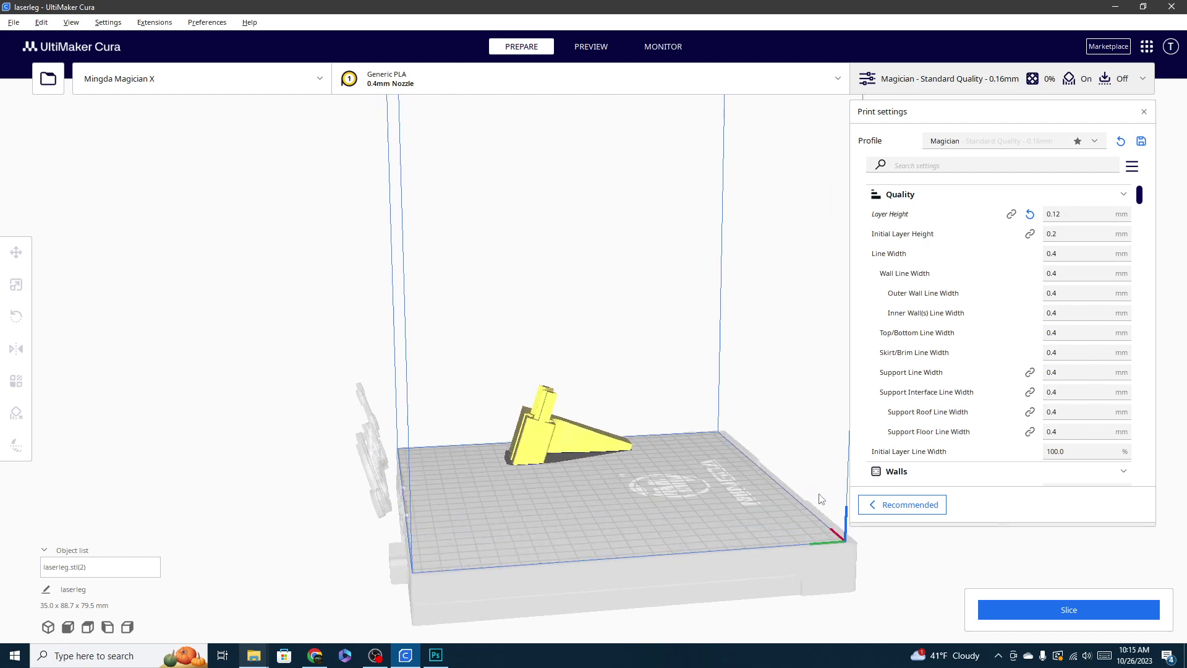
left_click(522, 439)
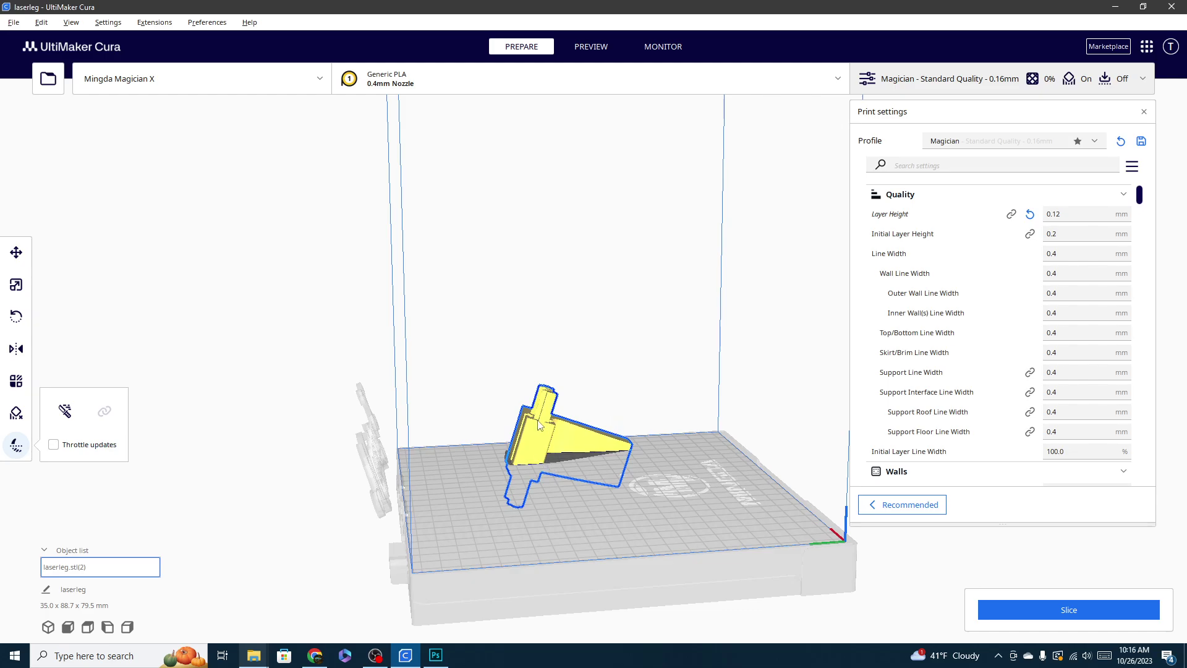
right_click_drag(446, 448, 604, 443)
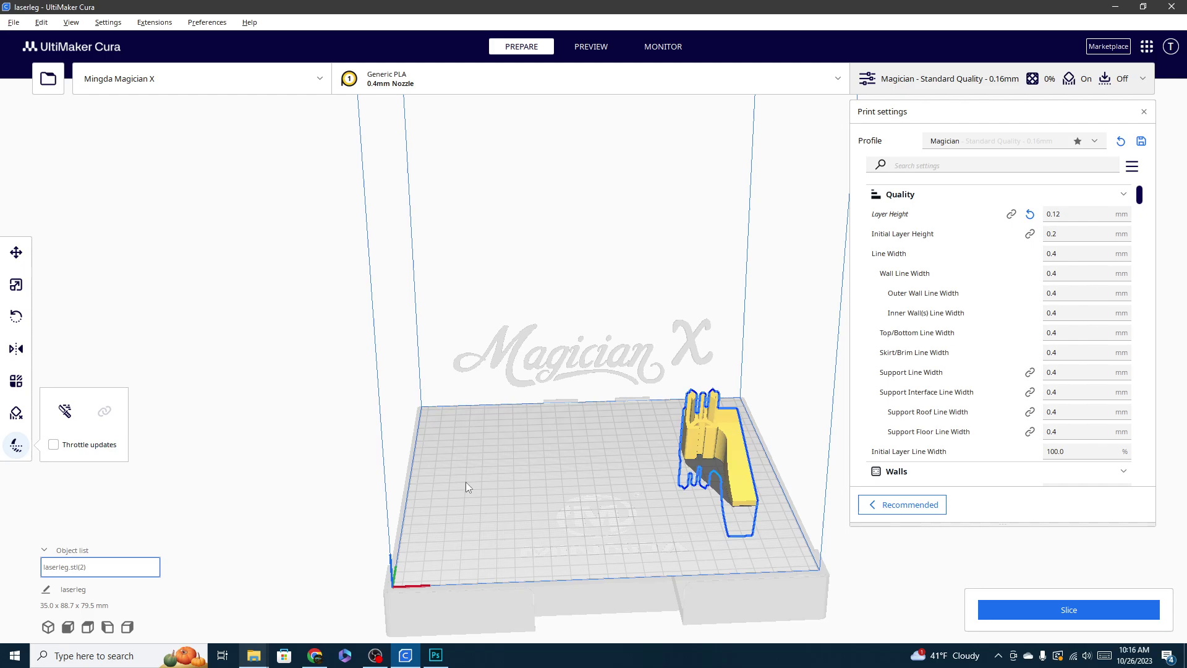
right_click_drag(466, 481, 913, 490)
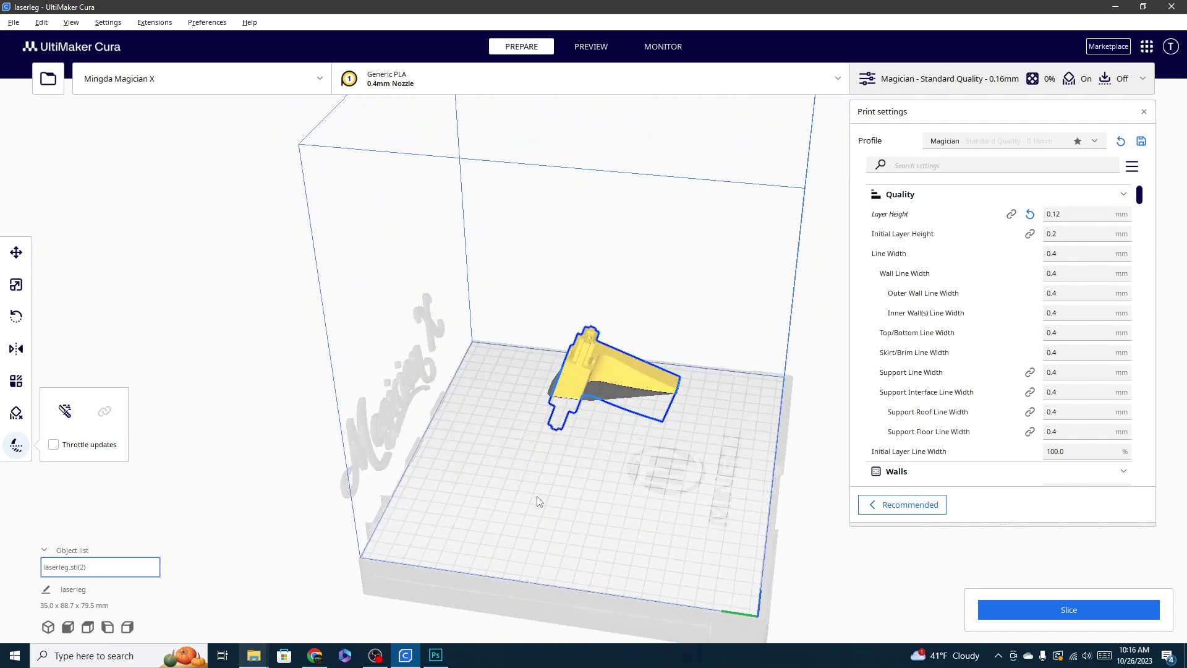
right_click_drag(536, 496, 498, 538)
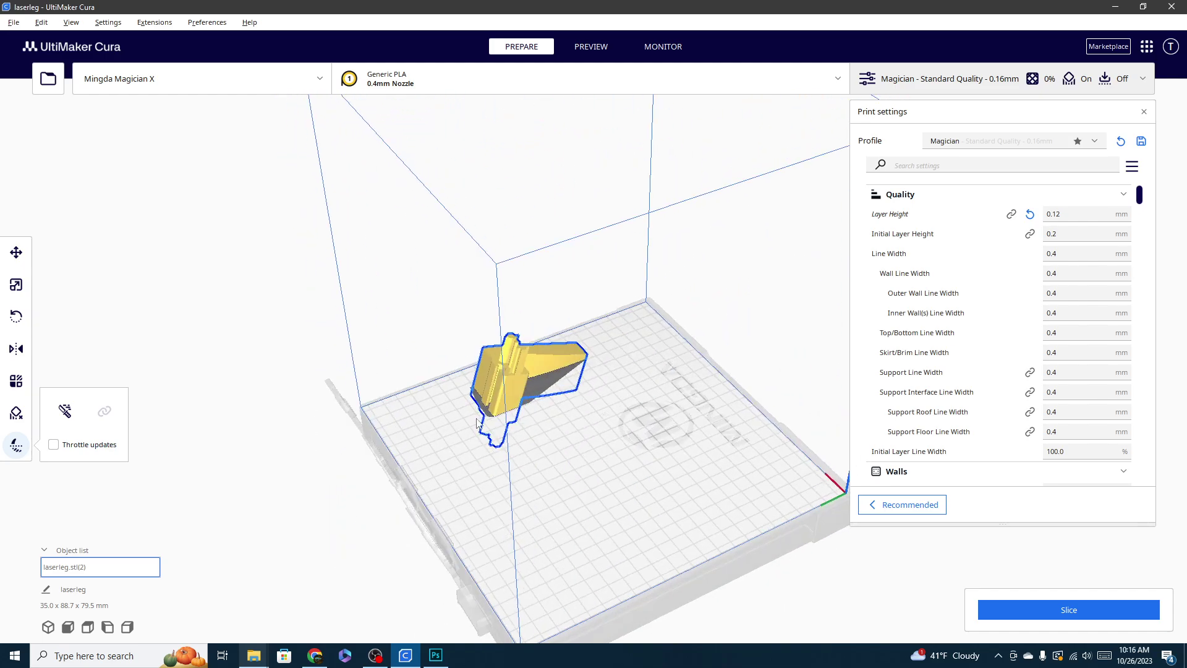
right_click_drag(568, 426, 679, 586)
left_click(679, 586)
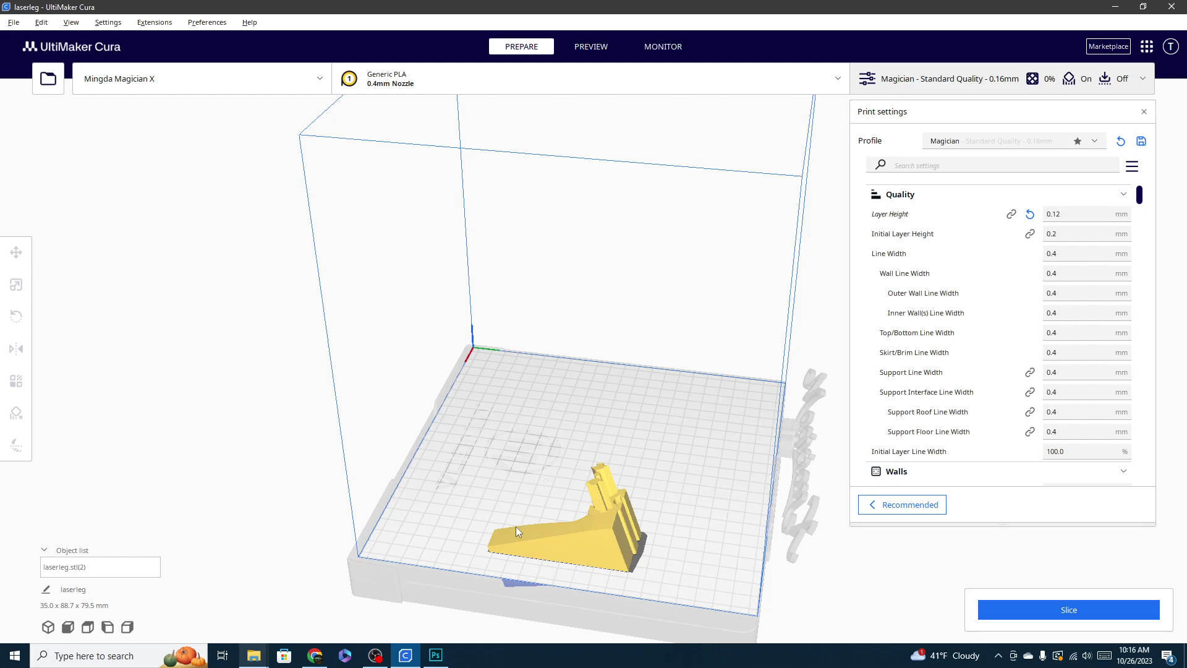
right_click_drag(614, 566, 487, 503)
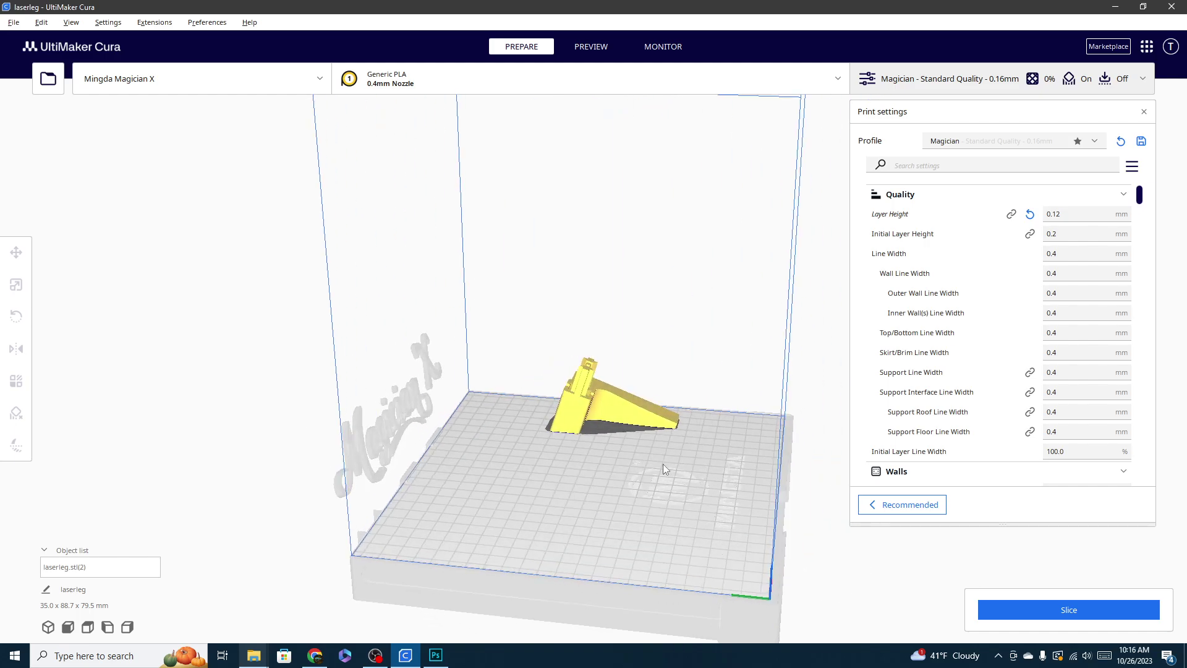